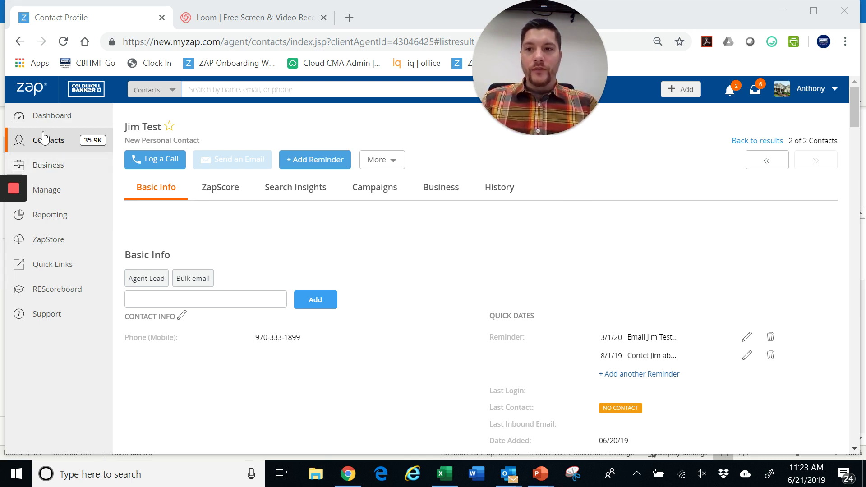
- Return to the contacts list and open the profile of the new personal contact met at an open house
{"action": "left_click", "coordinate": [35, 145]}
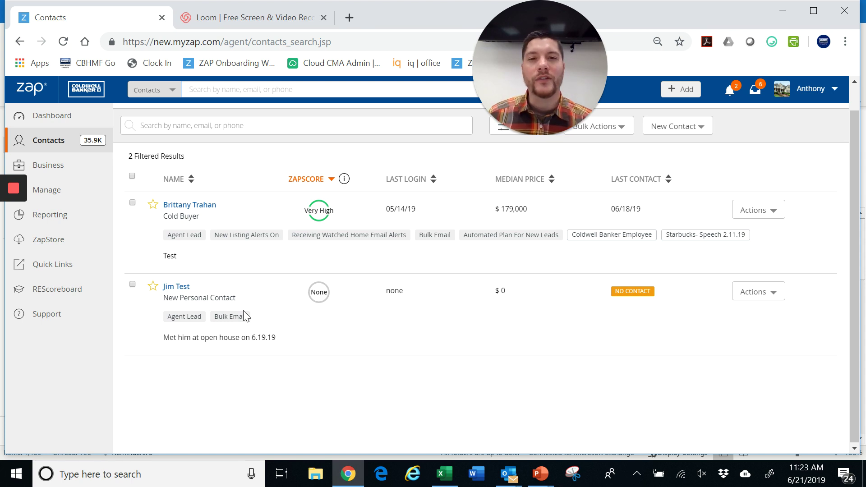
{"action": "left_click", "coordinate": [182, 286]}
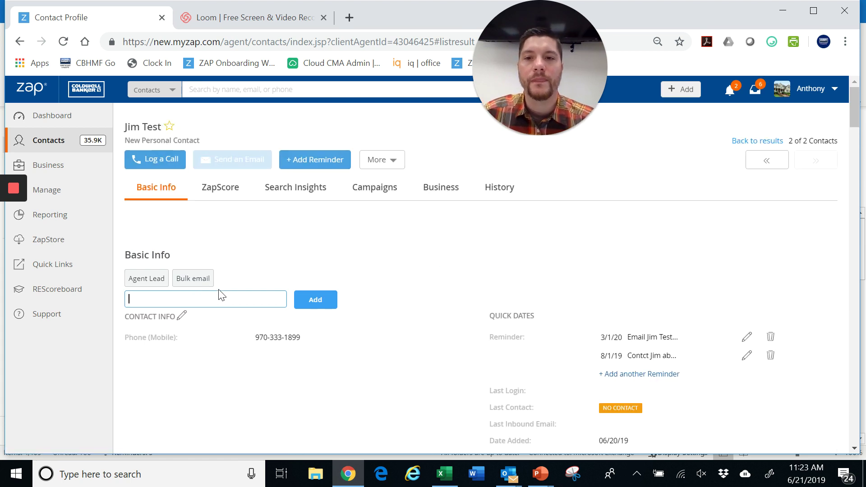
{"action": "scroll", "coordinate": [265, 267], "scroll_direction": "down", "scroll_amount": 3}
{"action": "scroll", "coordinate": [265, 267], "scroll_direction": "up", "scroll_amount": 3}
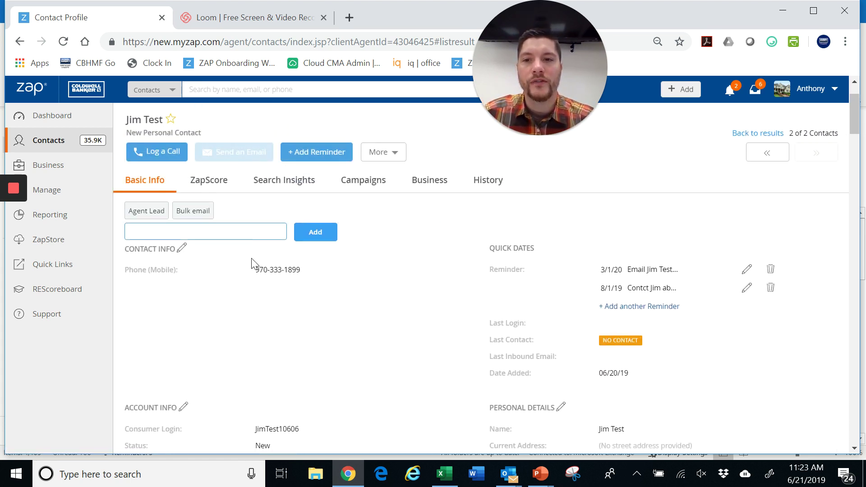
- Examine the types available for an additional contact info entry, and cancel the edit
{"action": "left_click", "coordinate": [182, 248]}
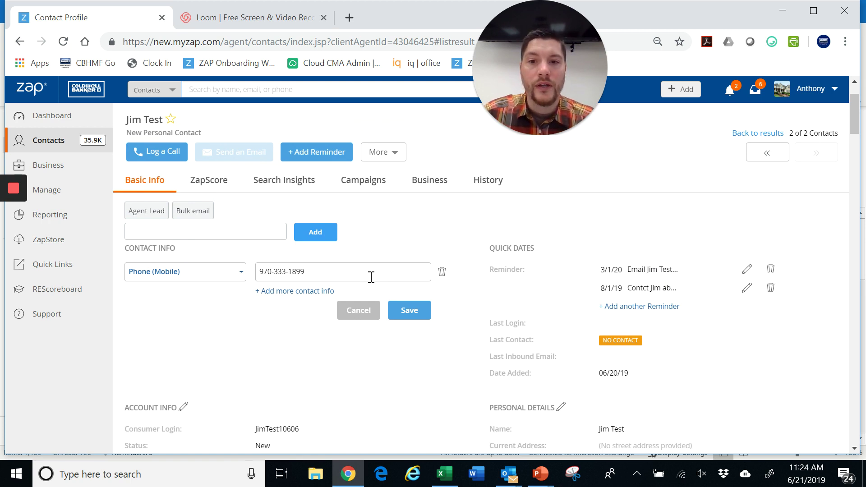
{"action": "left_click", "coordinate": [287, 292]}
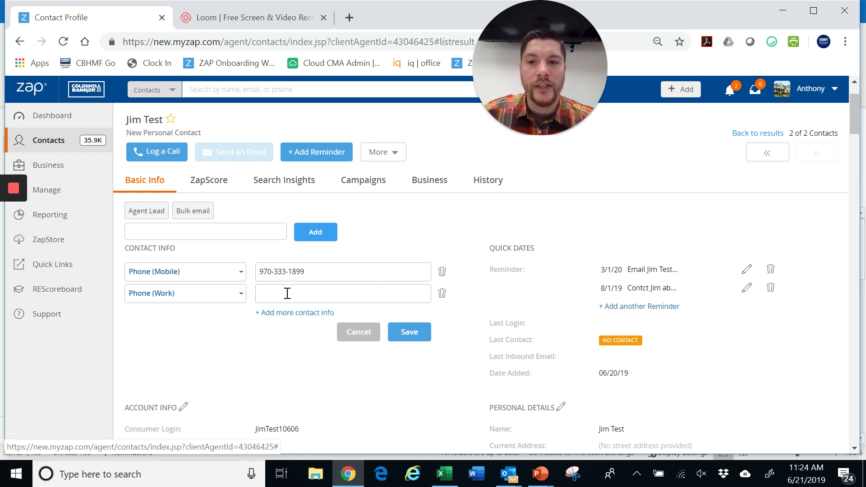
{"action": "left_click", "coordinate": [240, 297]}
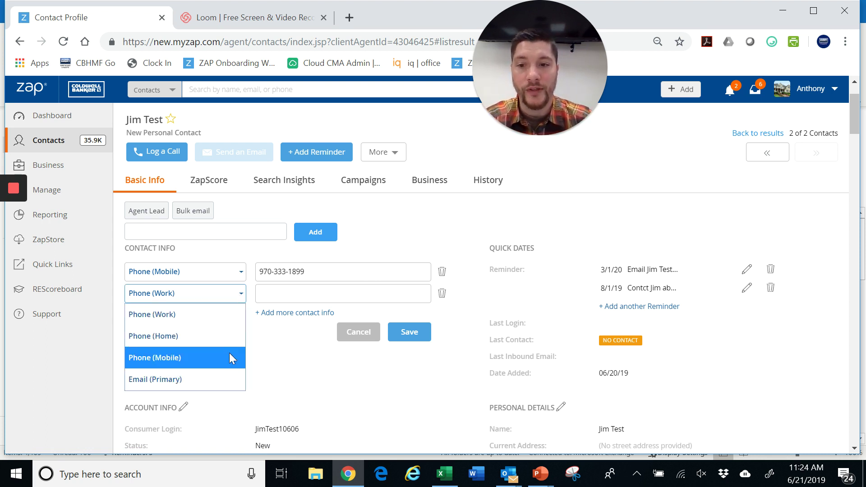
{"action": "left_click", "coordinate": [321, 385]}
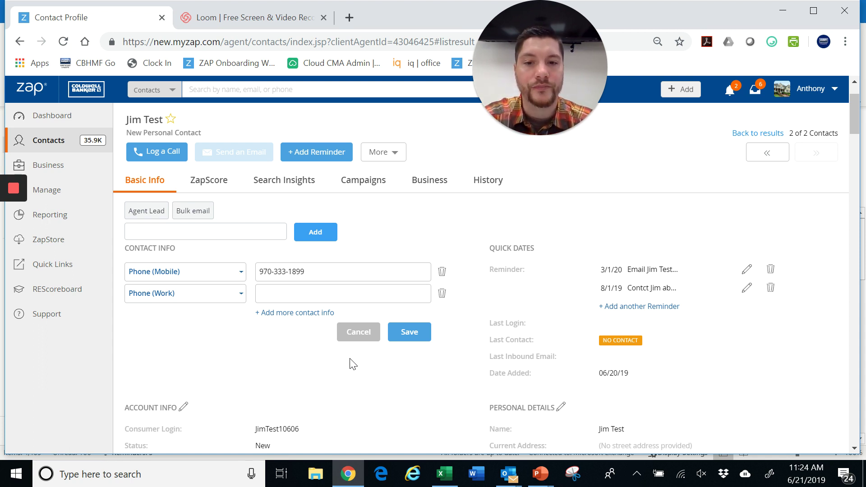
{"action": "left_click", "coordinate": [359, 332]}
- Open the contact's account info for editing and examine the status, client type and lead type options
{"action": "scroll", "coordinate": [367, 338], "scroll_direction": "down", "scroll_amount": 3}
{"action": "scroll", "coordinate": [365, 333], "scroll_direction": "down", "scroll_amount": 2}
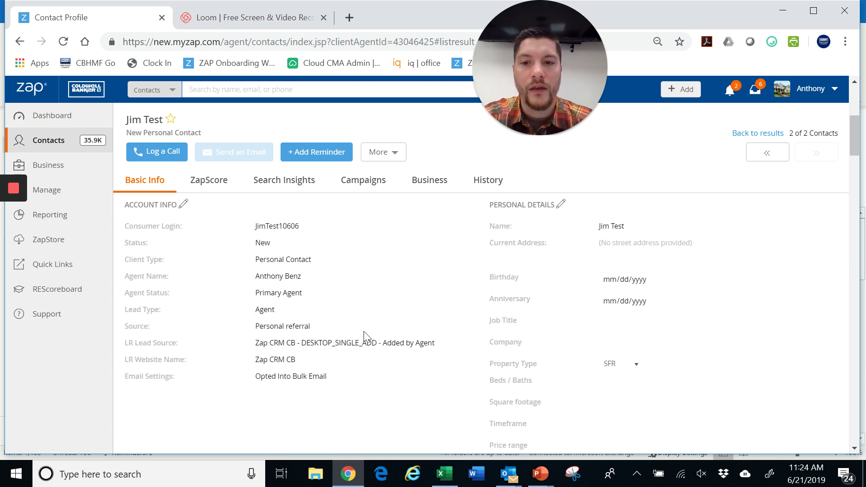
{"action": "scroll", "coordinate": [360, 296], "scroll_direction": "up", "scroll_amount": 2}
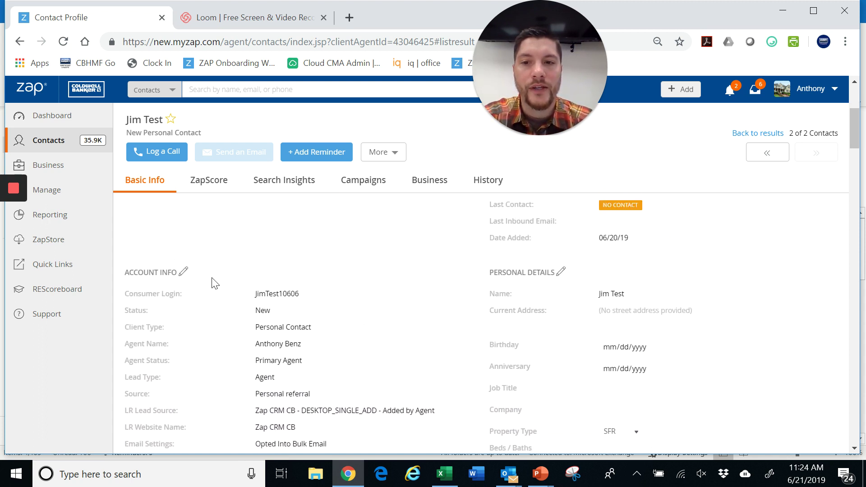
{"action": "left_click", "coordinate": [183, 271]}
{"action": "scroll", "coordinate": [234, 281], "scroll_direction": "down", "scroll_amount": 2}
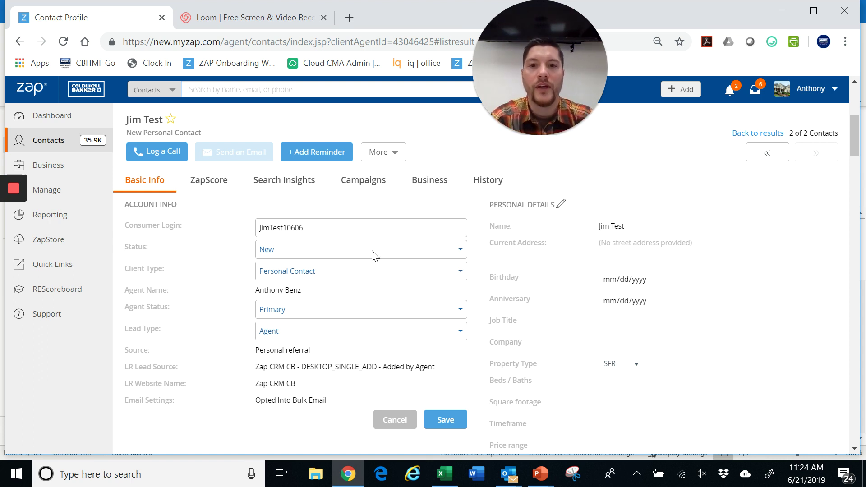
{"action": "left_click", "coordinate": [400, 255]}
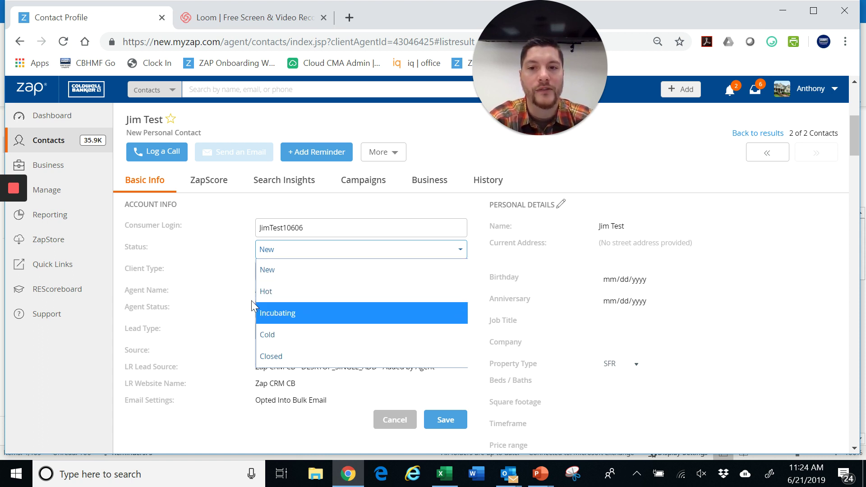
{"action": "left_click", "coordinate": [240, 297]}
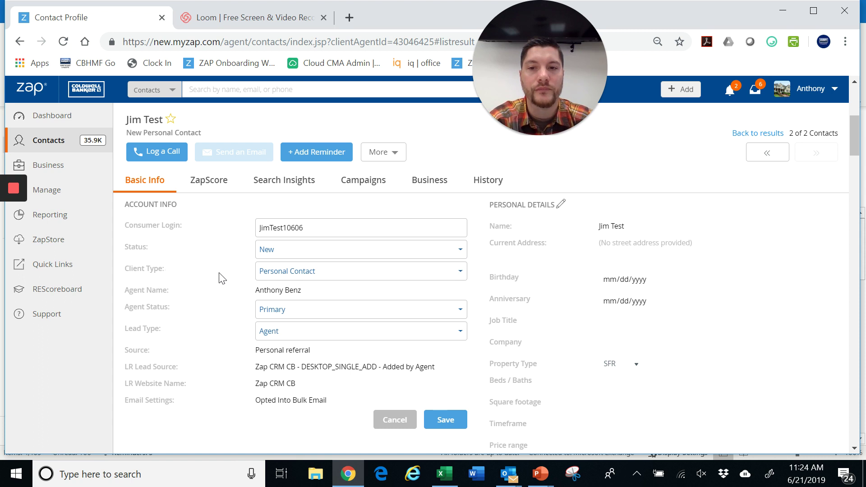
{"action": "left_click", "coordinate": [450, 278]}
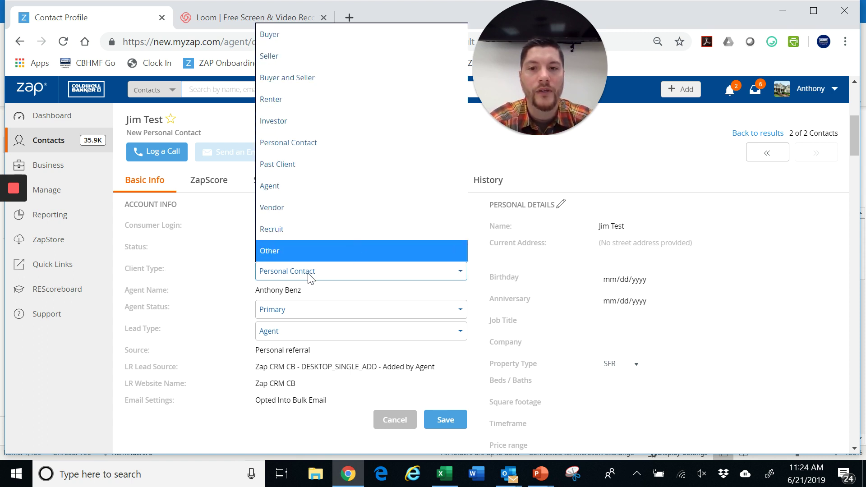
{"action": "left_click", "coordinate": [225, 325]}
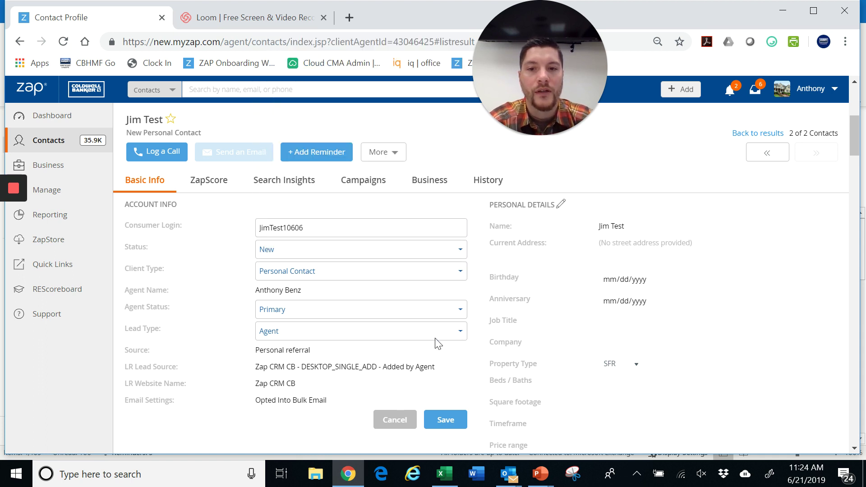
{"action": "left_click", "coordinate": [458, 335]}
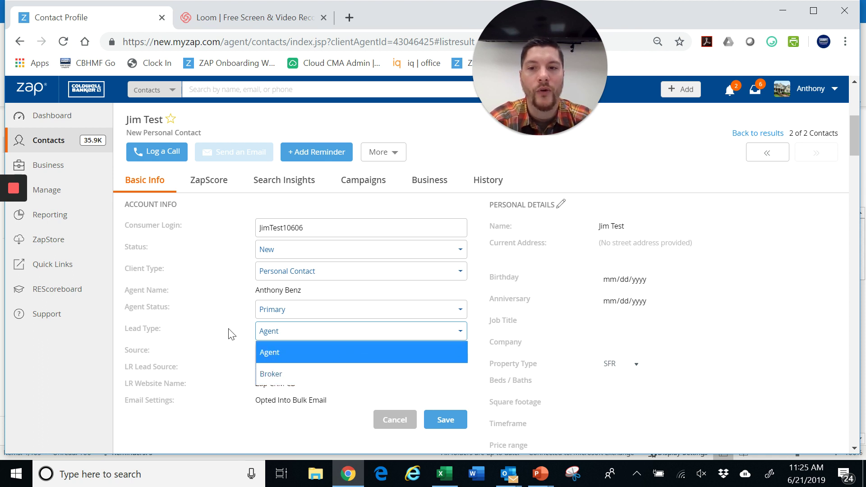
{"action": "left_click", "coordinate": [221, 340]}
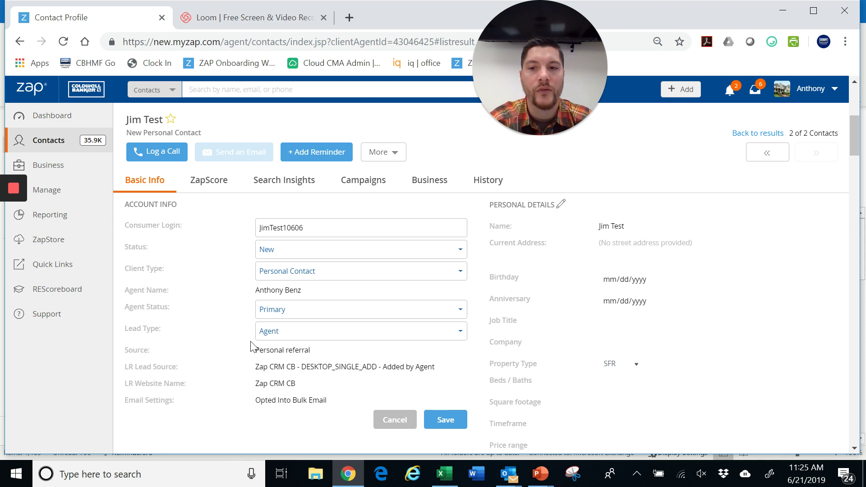
- Set the contact's birthday in the personal details by choosing the year and day from the calendar
{"action": "scroll", "coordinate": [233, 350], "scroll_direction": "down", "scroll_amount": 2}
{"action": "scroll", "coordinate": [232, 350], "scroll_direction": "up", "scroll_amount": 3}
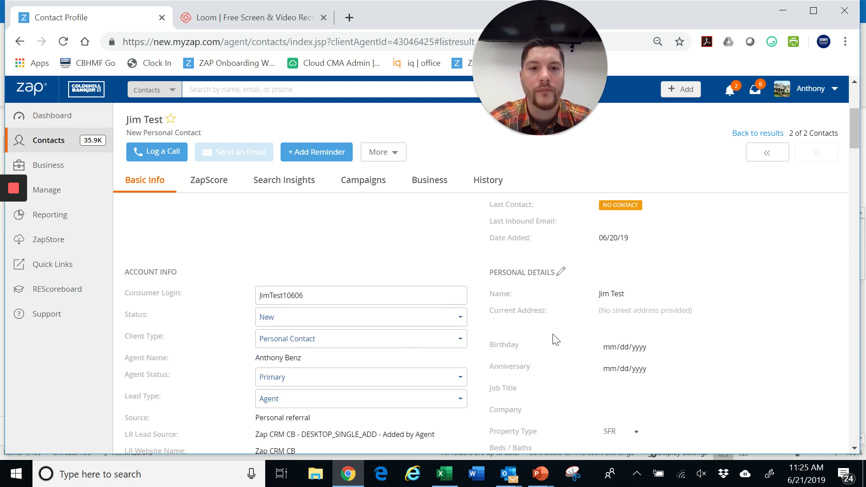
{"action": "scroll", "coordinate": [687, 300], "scroll_direction": "down", "scroll_amount": 1}
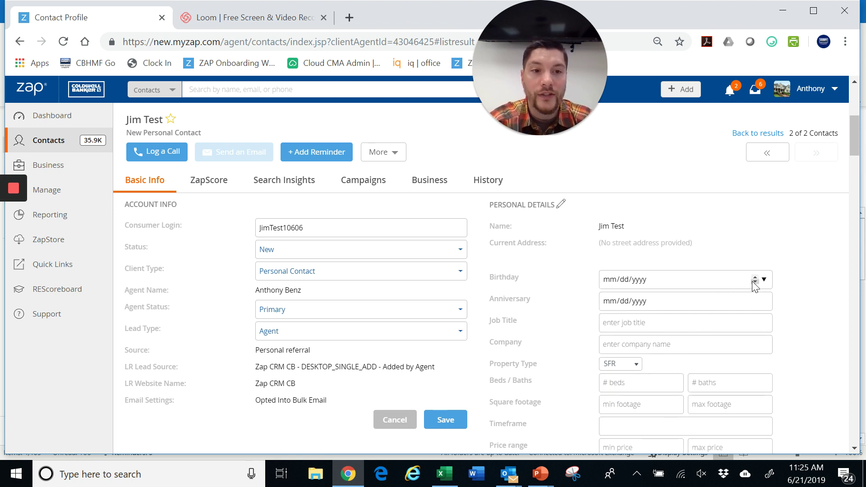
{"action": "left_click", "coordinate": [740, 284]}
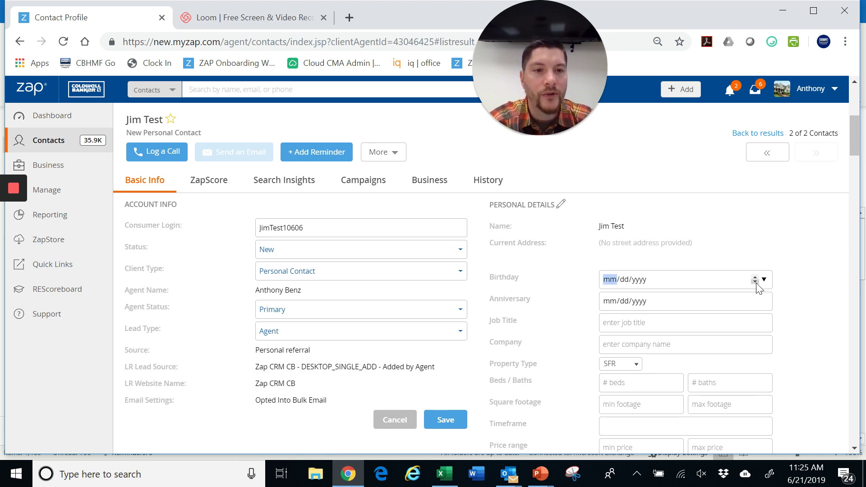
{"action": "left_click", "coordinate": [755, 282]}
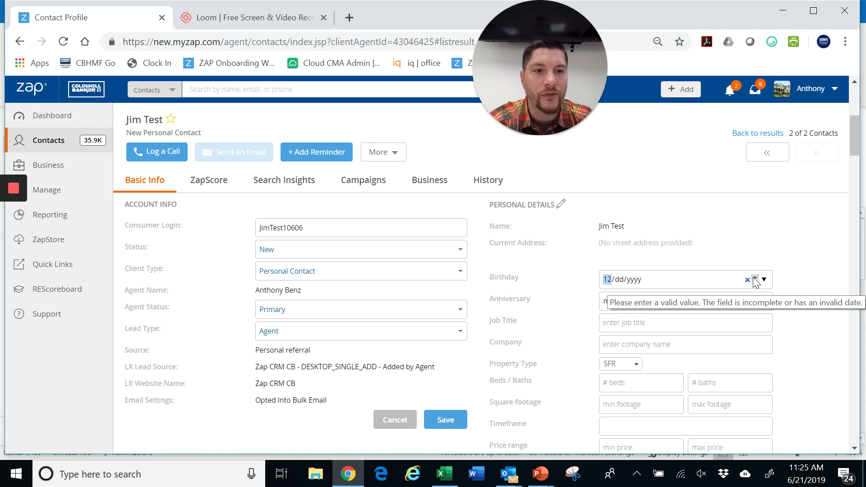
{"action": "left_click", "coordinate": [764, 280]}
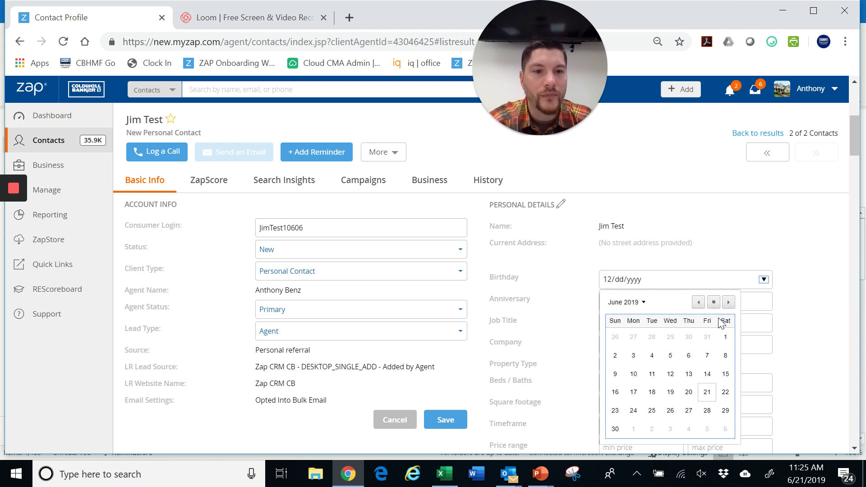
{"action": "left_click", "coordinate": [643, 302]}
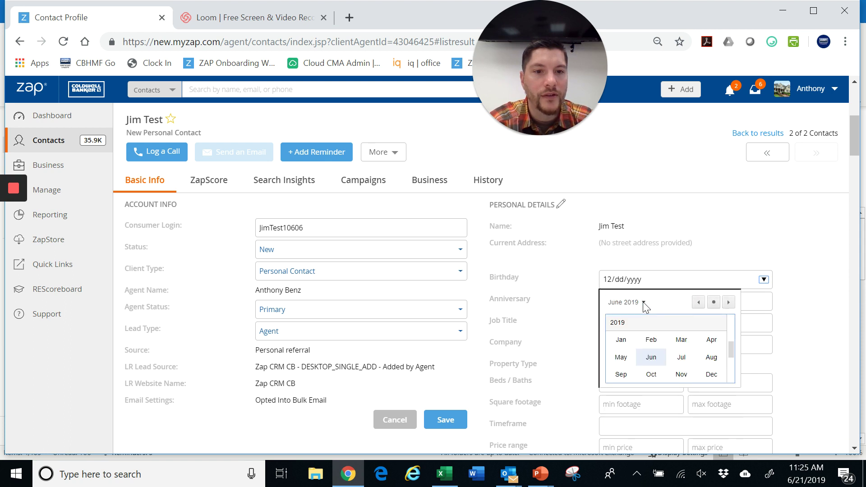
{"action": "left_click", "coordinate": [643, 302]}
{"action": "left_click", "coordinate": [644, 303]}
{"action": "scroll", "coordinate": [670, 336], "scroll_direction": "up", "scroll_amount": 5}
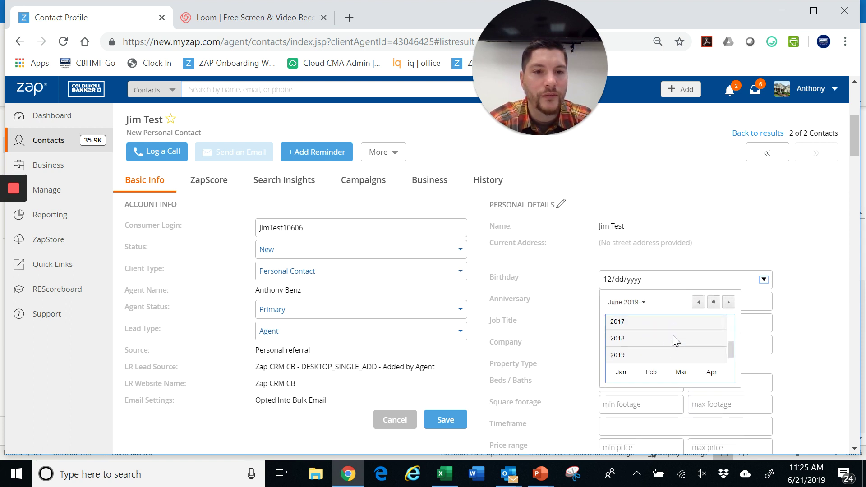
{"action": "scroll", "coordinate": [673, 342], "scroll_direction": "up", "scroll_amount": 5}
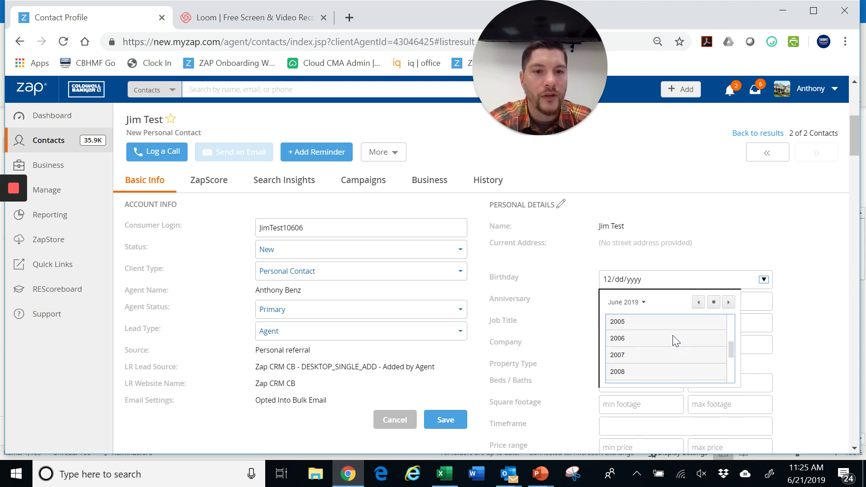
{"action": "scroll", "coordinate": [673, 341], "scroll_direction": "up", "scroll_amount": 4}
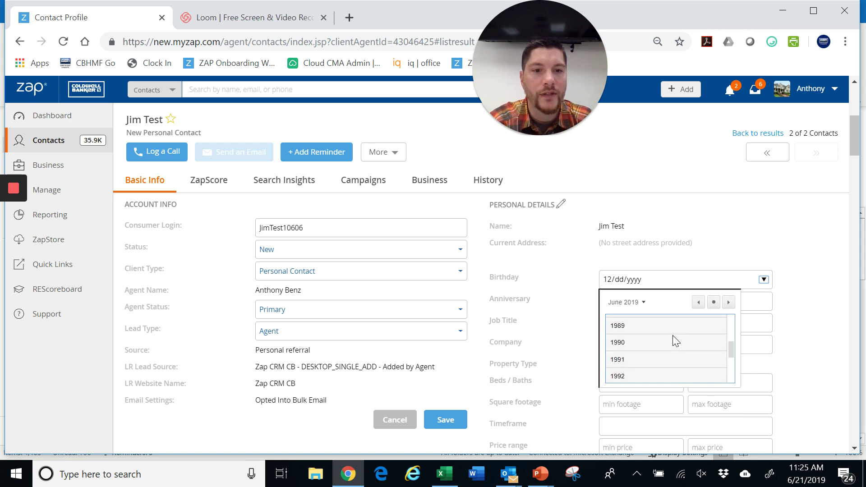
{"action": "left_click", "coordinate": [646, 342]}
{"action": "left_click", "coordinate": [629, 341]}
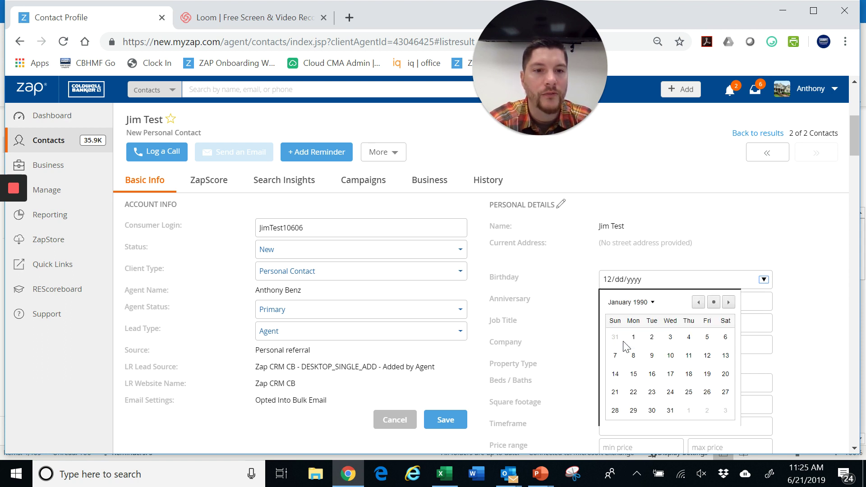
{"action": "left_click", "coordinate": [633, 338]}
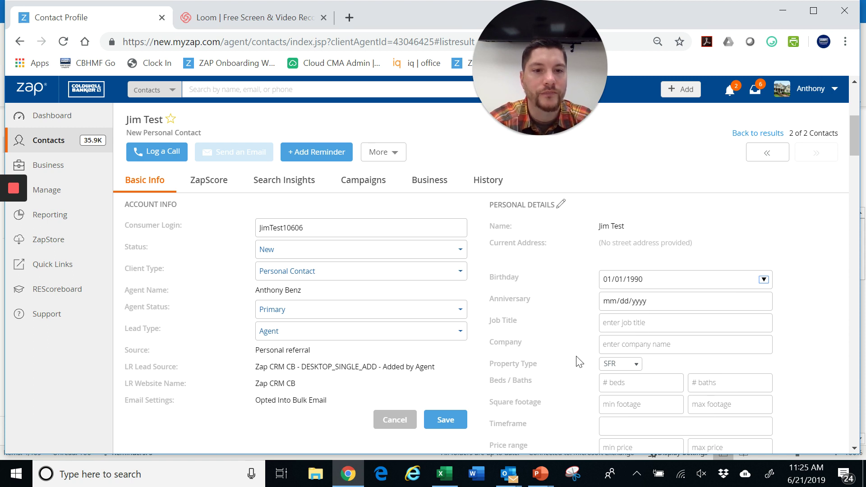
- Review the job title, company, property preference and social profile fields in the personal details
{"action": "scroll", "coordinate": [579, 361], "scroll_direction": "down", "scroll_amount": 2}
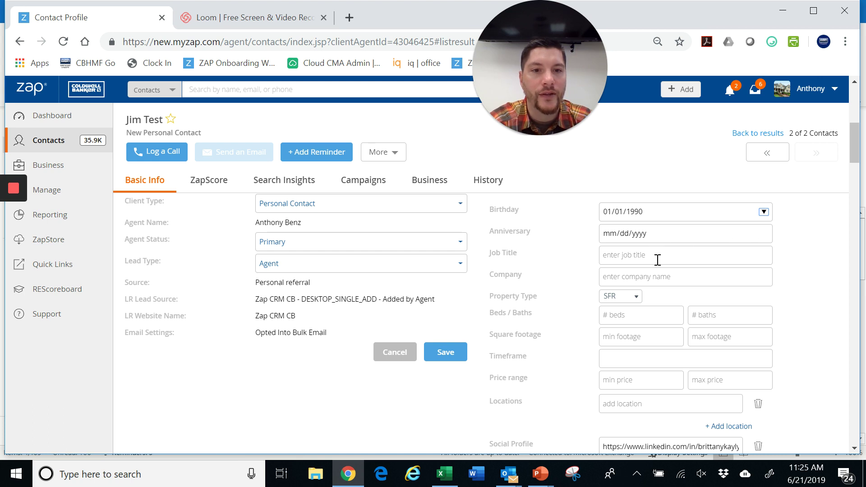
{"action": "left_click", "coordinate": [651, 255]}
{"action": "left_click", "coordinate": [649, 280]}
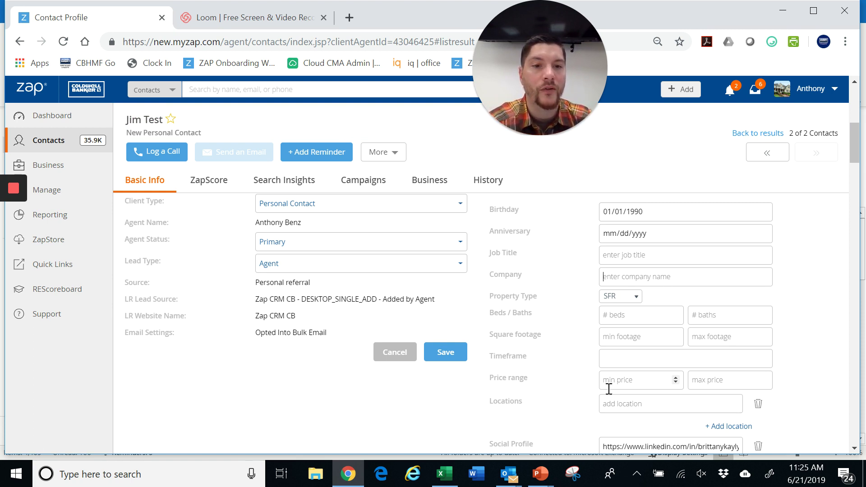
{"action": "scroll", "coordinate": [556, 371], "scroll_direction": "down", "scroll_amount": 3}
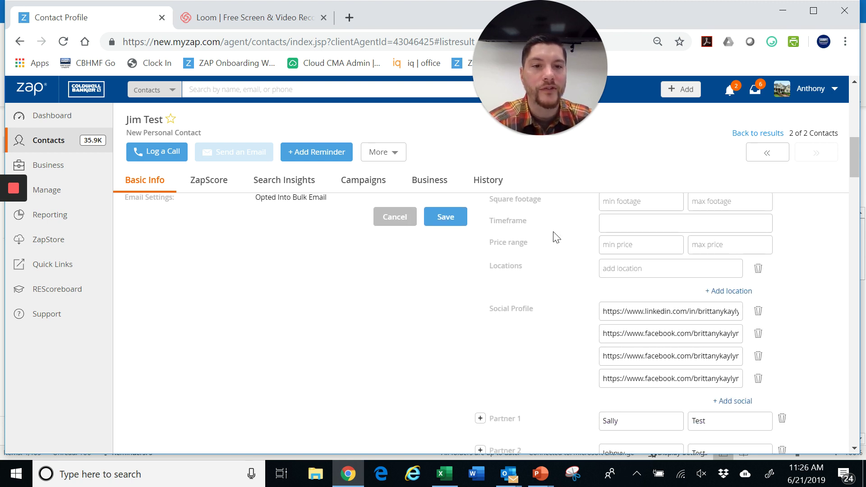
- Open facebook.com in a new browser tab
{"action": "left_click", "coordinate": [350, 18]}
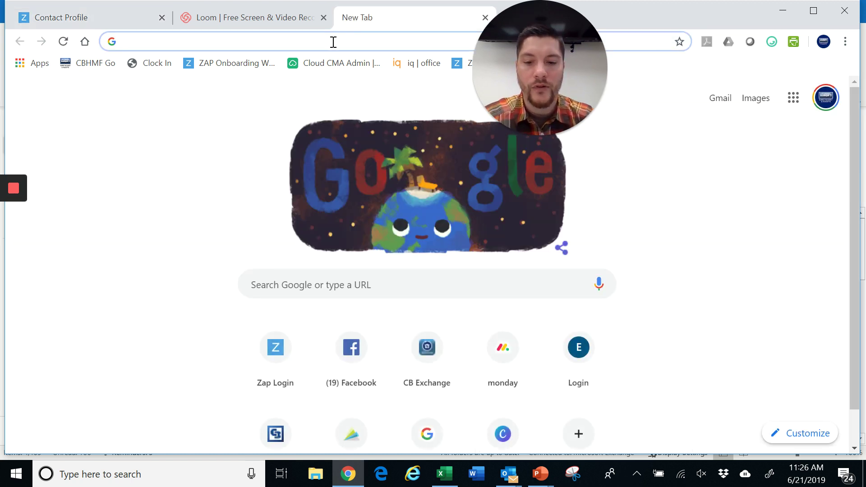
{"action": "type", "text": "facebook."}
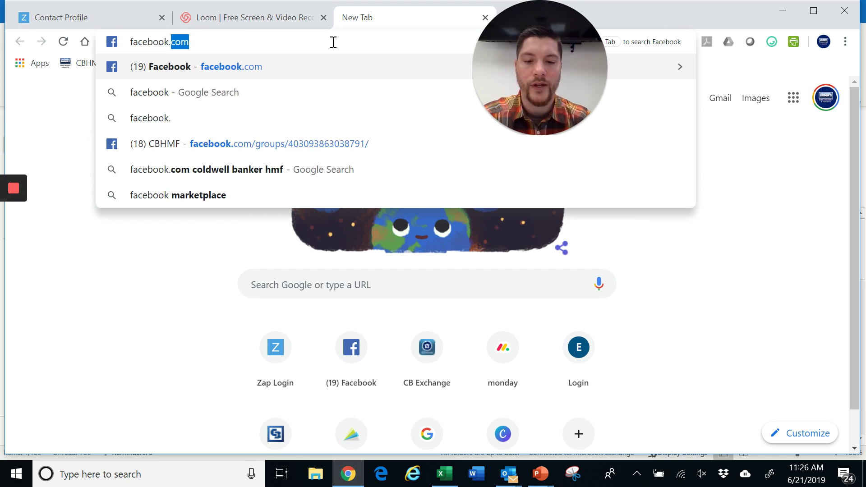
{"action": "type", "text": "com"}
{"action": "key", "text": "Return"}
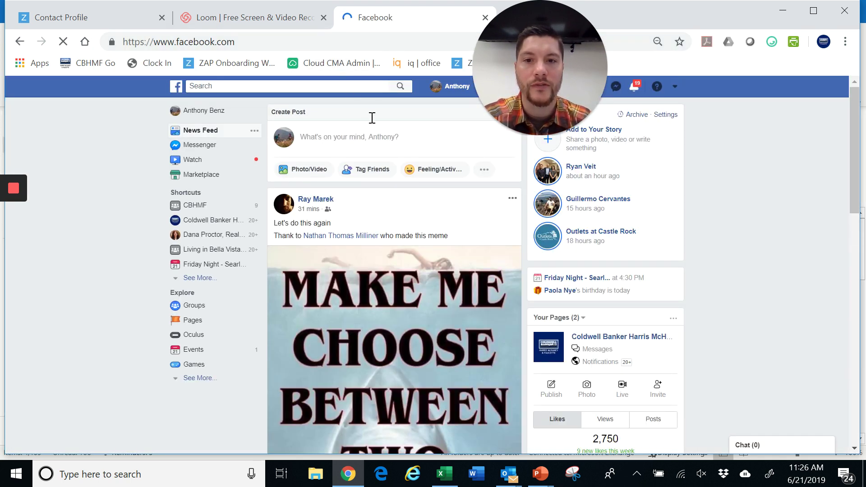
- Search Facebook for the person by name and open their profile page
{"action": "left_click", "coordinate": [272, 86]}
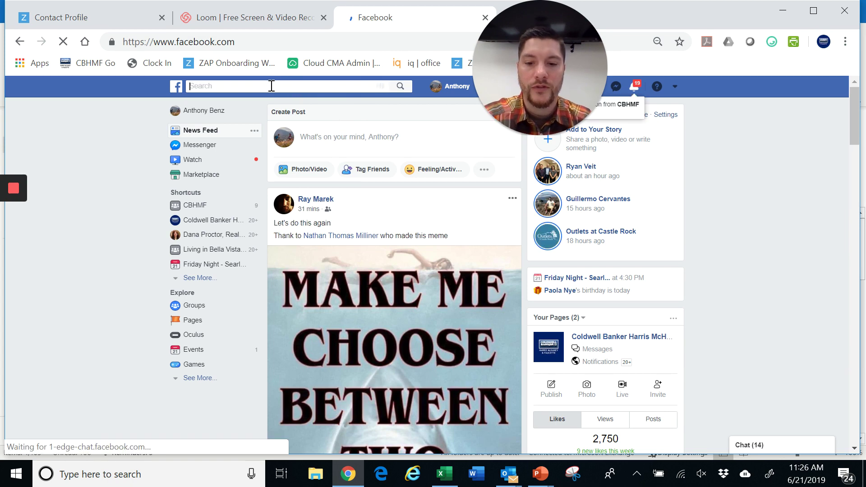
{"action": "type", "text": "ryan"}
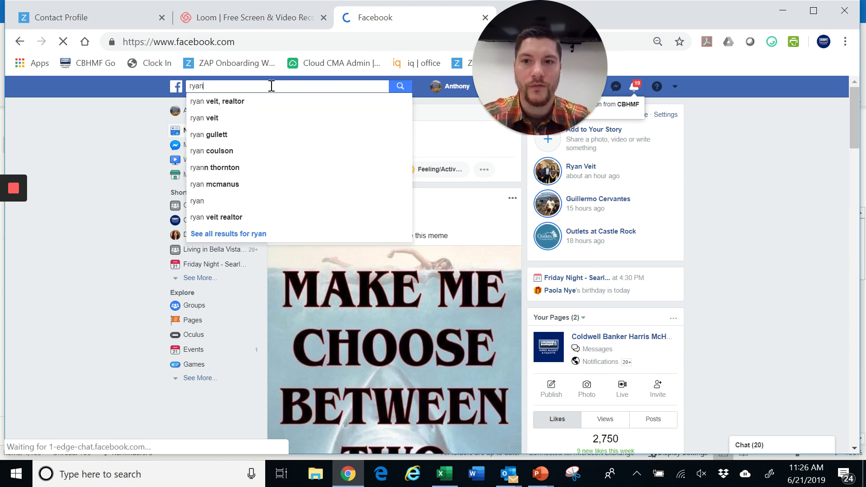
{"action": "left_click", "coordinate": [232, 107]}
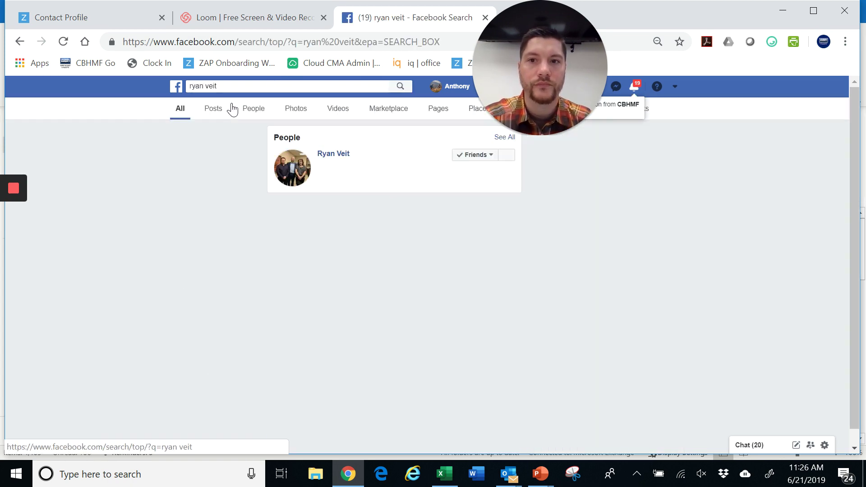
{"action": "left_click", "coordinate": [334, 156]}
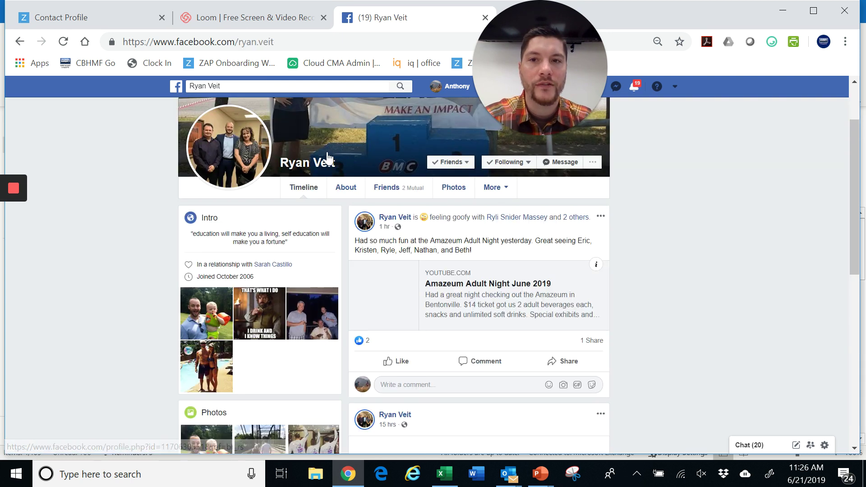
- Select the Facebook profile's web address, and add an empty social profile entry to the contact in Zap
{"action": "left_click_drag", "start_coordinate": [317, 42], "coordinate": [125, 39]}
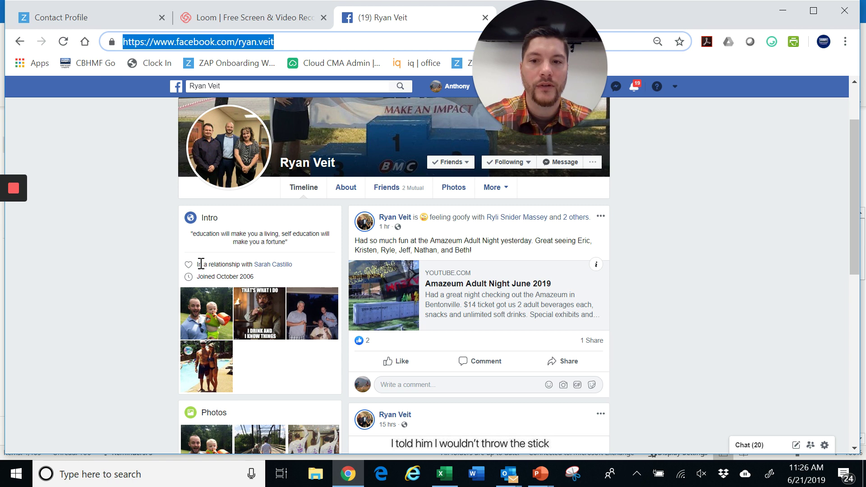
{"action": "left_click", "coordinate": [70, 17]}
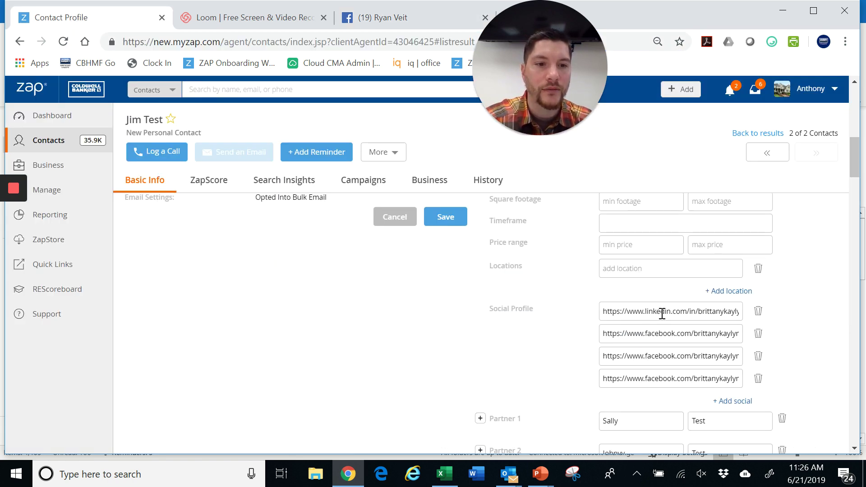
{"action": "left_click", "coordinate": [732, 401]}
{"action": "left_click", "coordinate": [676, 401]}
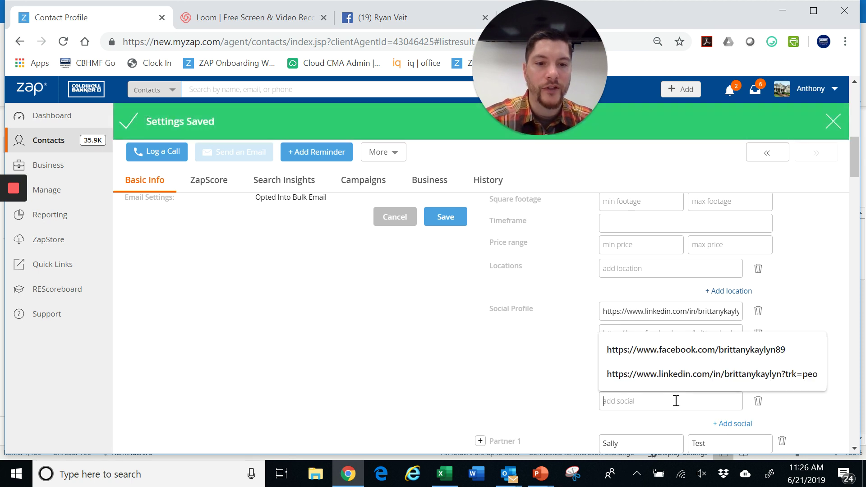
- Try to paste the Facebook profile link into the new social profile entry, and clear the entry
{"action": "key", "text": "ctrl+v"}
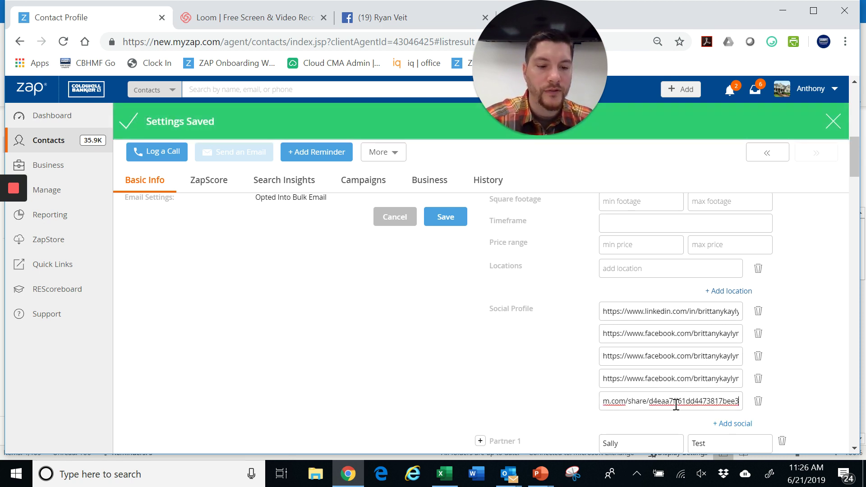
{"action": "key", "text": "Home"}
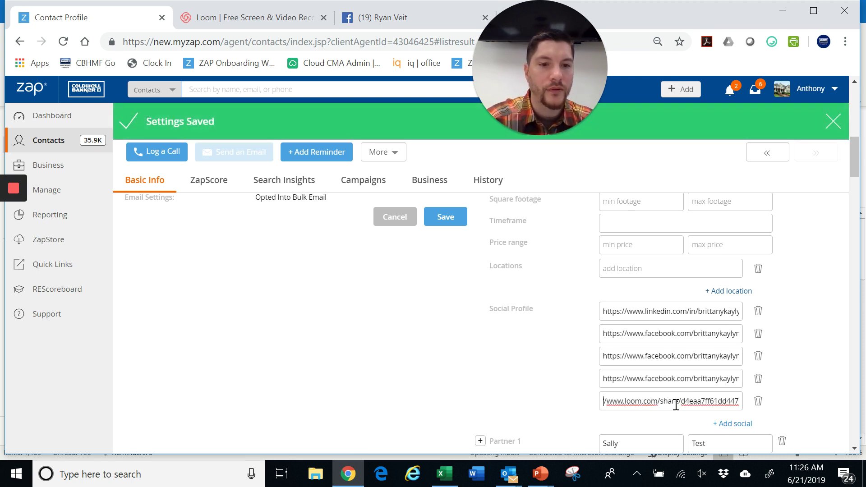
{"action": "key", "text": "ctrl+a"}
{"action": "key", "text": "BackSpace"}
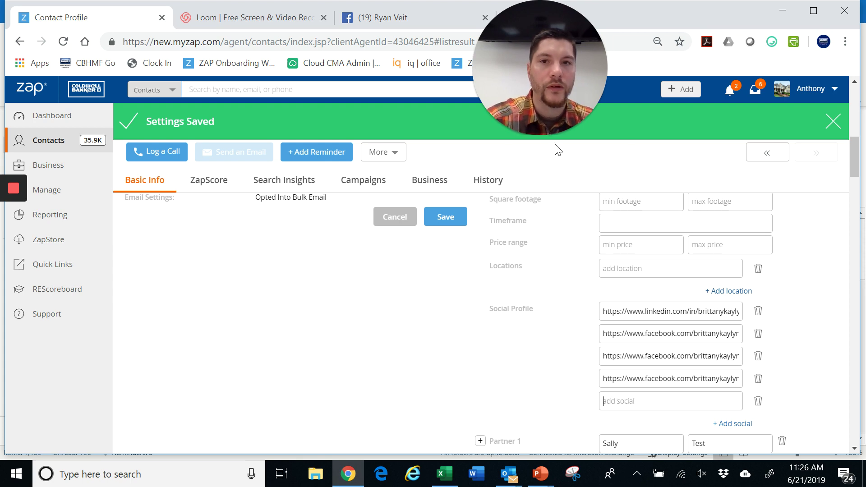
- Switch to the Facebook profile and copy its full web address
{"action": "left_click", "coordinate": [387, 22]}
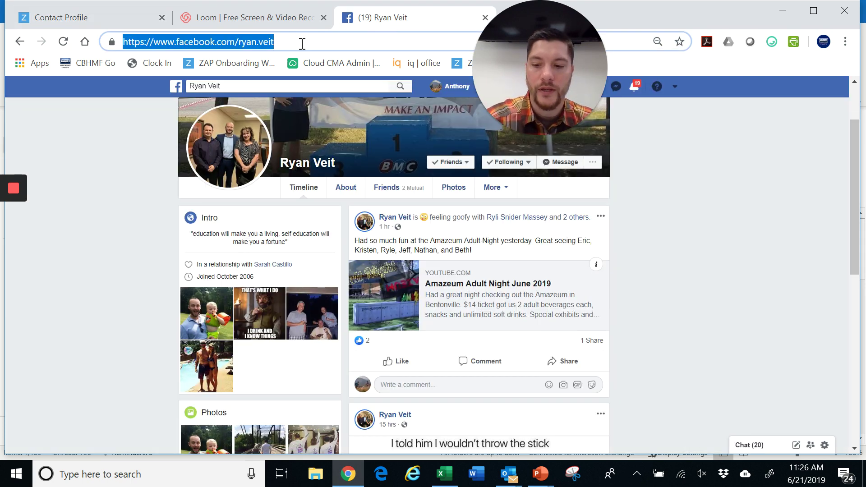
{"action": "left_click_drag", "start_coordinate": [303, 43], "coordinate": [126, 44]}
{"action": "right_click", "coordinate": [254, 43]}
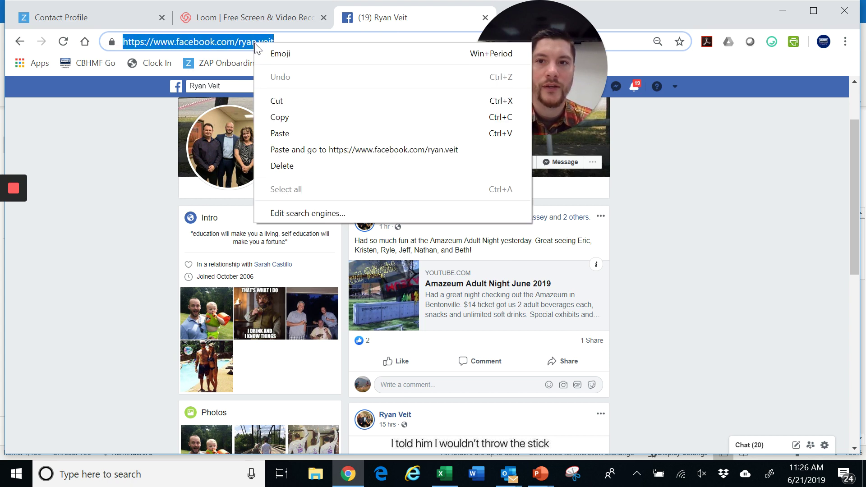
{"action": "left_click", "coordinate": [296, 118]}
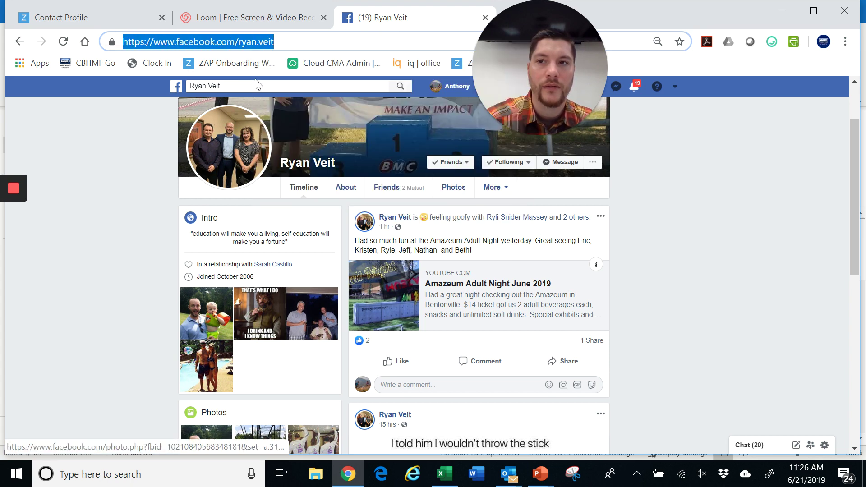
- Paste the copied Facebook profile link into the contact's empty social profile entry in Zap and save it
{"action": "left_click", "coordinate": [109, 18]}
{"action": "left_click", "coordinate": [635, 401]}
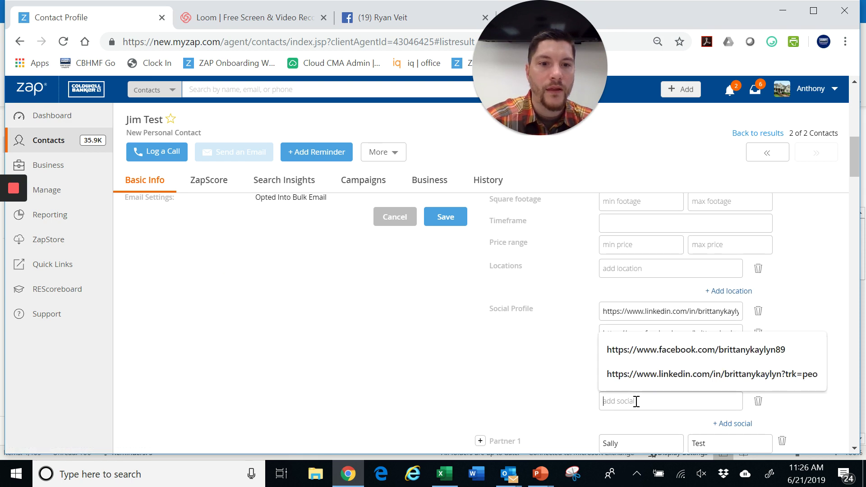
{"action": "right_click", "coordinate": [634, 401]}
{"action": "left_click", "coordinate": [690, 291]}
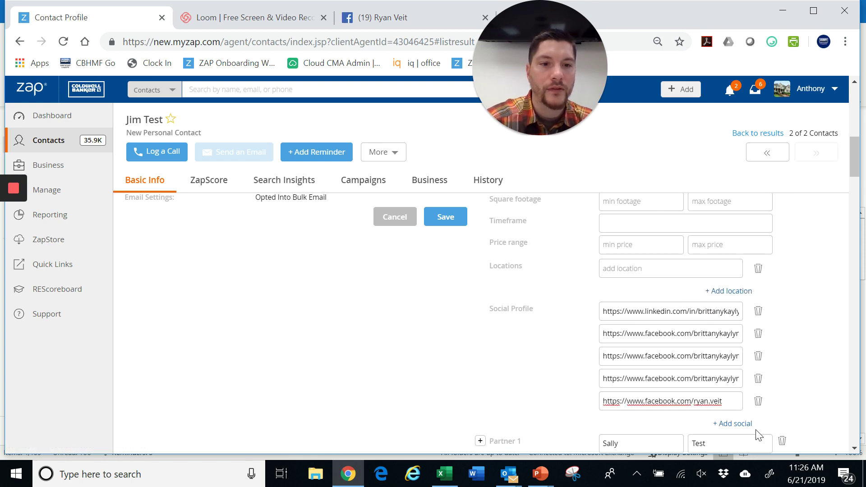
{"action": "key", "text": "Return"}
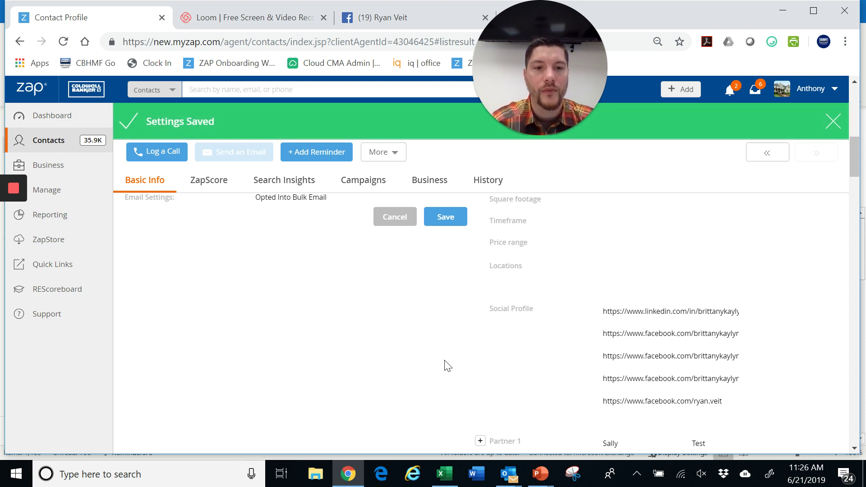
- Expand Partner 1 and examine the relationship, email, phone, birthday, job title and company fields
{"action": "scroll", "coordinate": [445, 363], "scroll_direction": "down", "scroll_amount": 5}
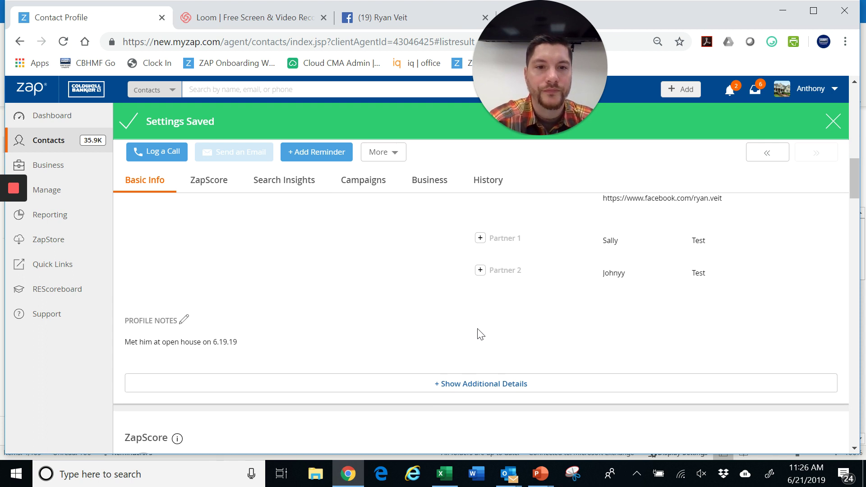
{"action": "left_click", "coordinate": [481, 239]}
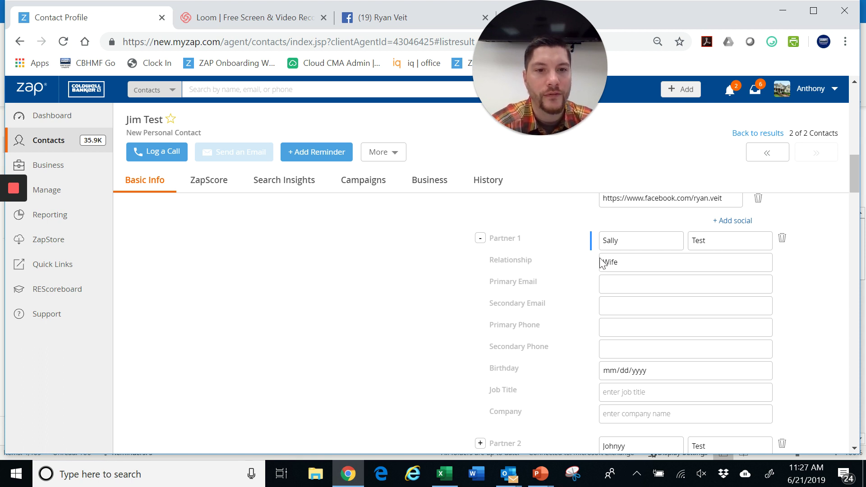
{"action": "scroll", "coordinate": [658, 286], "scroll_direction": "down", "scroll_amount": 1}
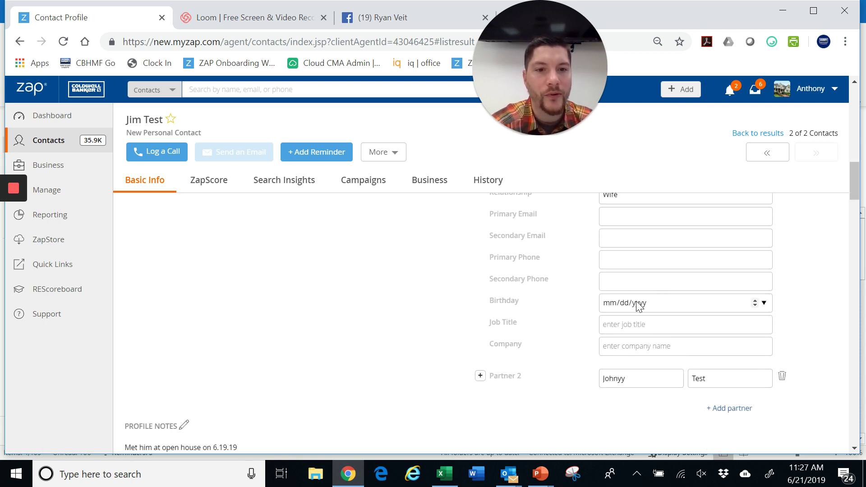
{"action": "scroll", "coordinate": [644, 303], "scroll_direction": "down", "scroll_amount": 1}
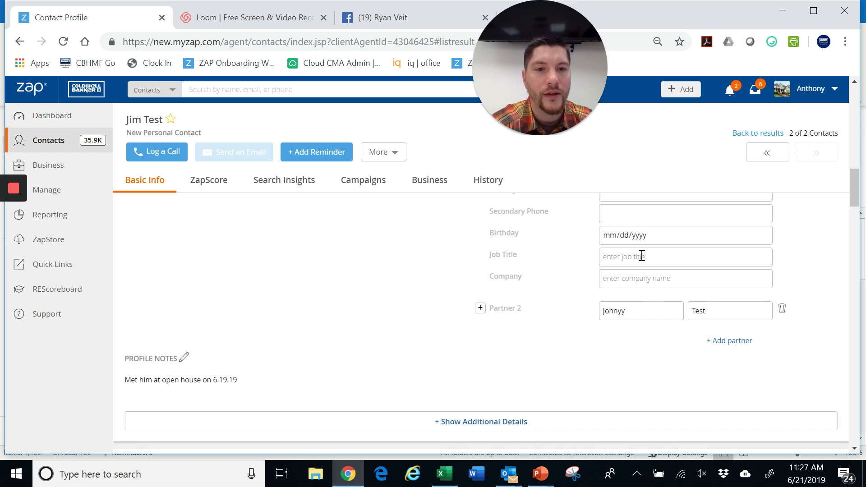
- Expand Partner 2 and examine the relationship, contact and birthday fields down to the profile notes
{"action": "left_click", "coordinate": [480, 308]}
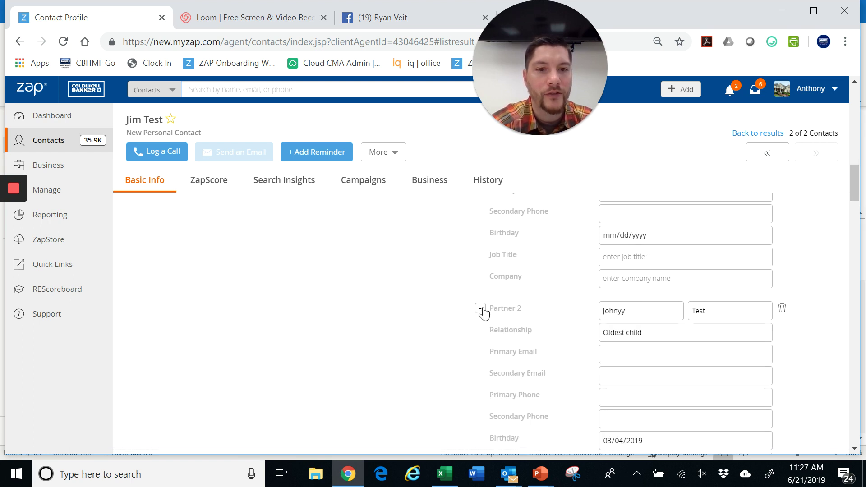
{"action": "scroll", "coordinate": [615, 296], "scroll_direction": "down", "scroll_amount": 1}
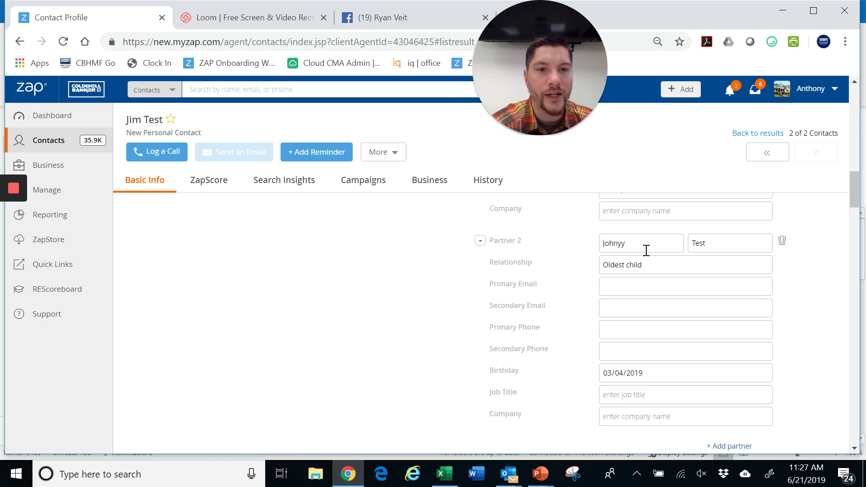
{"action": "scroll", "coordinate": [675, 304], "scroll_direction": "down", "scroll_amount": 2}
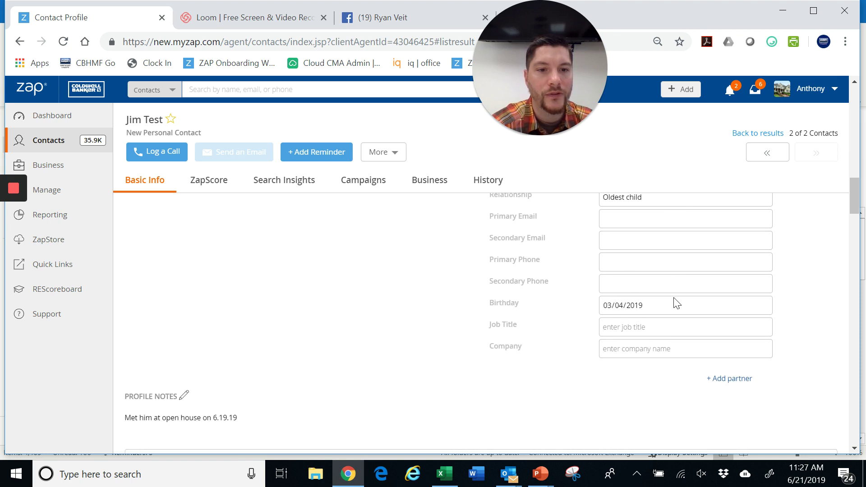
{"action": "scroll", "coordinate": [650, 312], "scroll_direction": "up", "scroll_amount": 1}
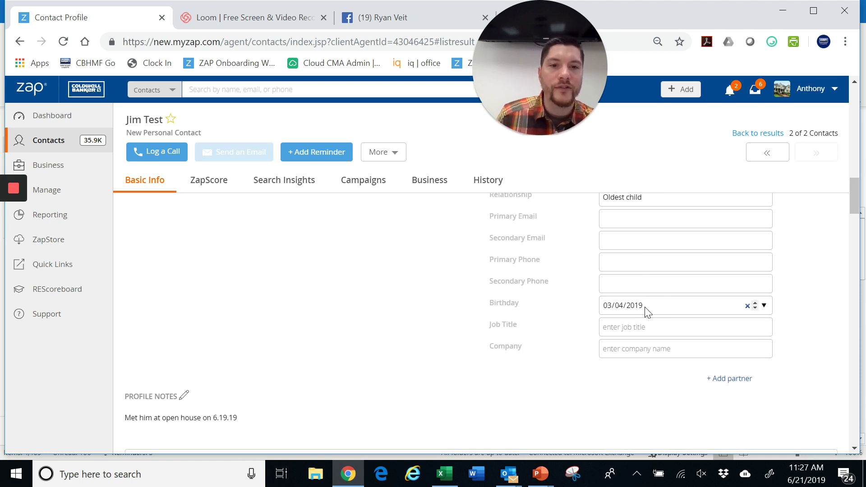
{"action": "scroll", "coordinate": [648, 312], "scroll_direction": "down", "scroll_amount": 1}
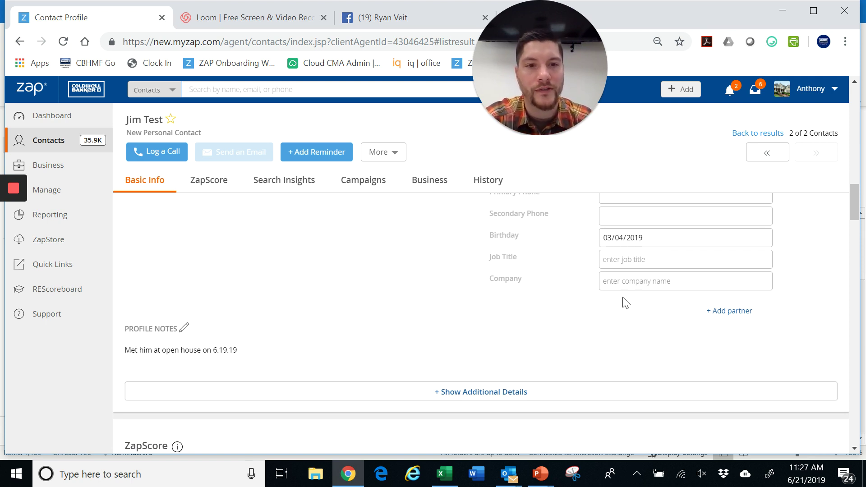
{"action": "scroll", "coordinate": [626, 302], "scroll_direction": "up", "scroll_amount": 2}
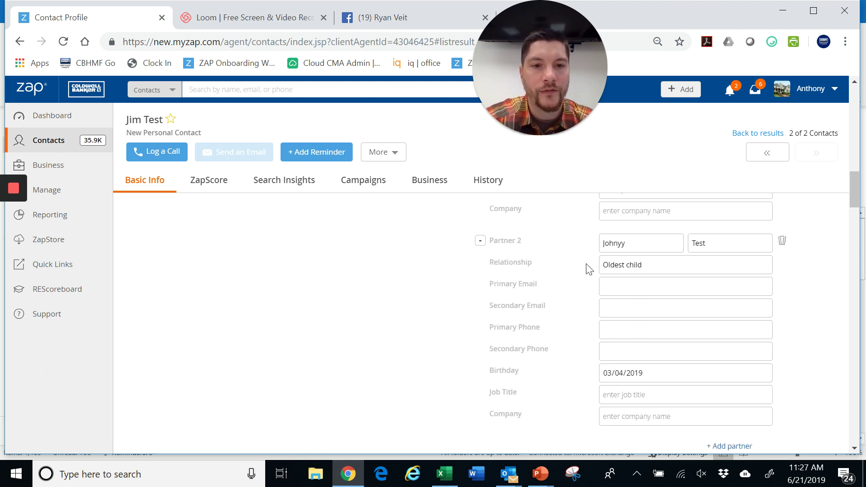
{"action": "scroll", "coordinate": [589, 269], "scroll_direction": "down", "scroll_amount": 2}
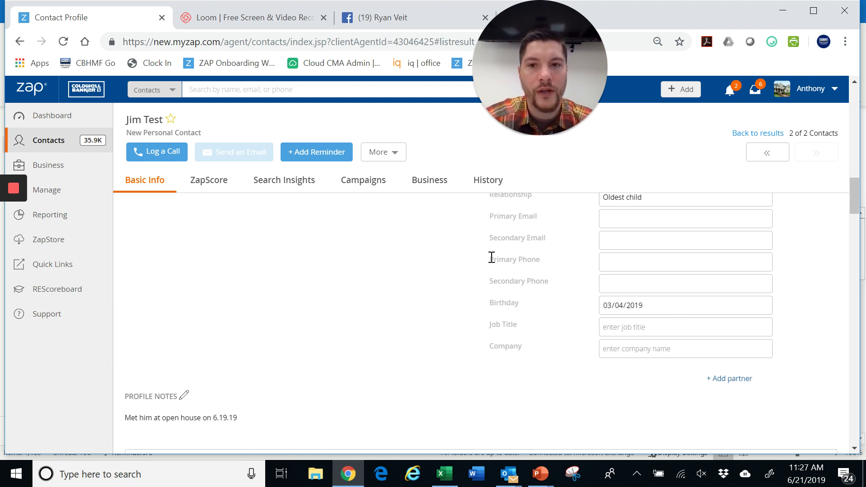
{"action": "left_click", "coordinate": [324, 157]}
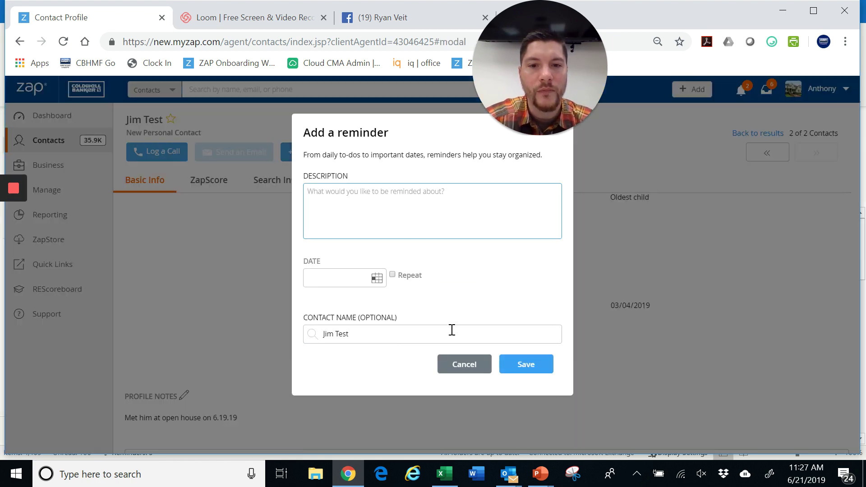
{"action": "left_click", "coordinate": [464, 365]}
{"action": "scroll", "coordinate": [658, 325], "scroll_direction": "down", "scroll_amount": 3}
{"action": "left_click", "coordinate": [663, 321]}
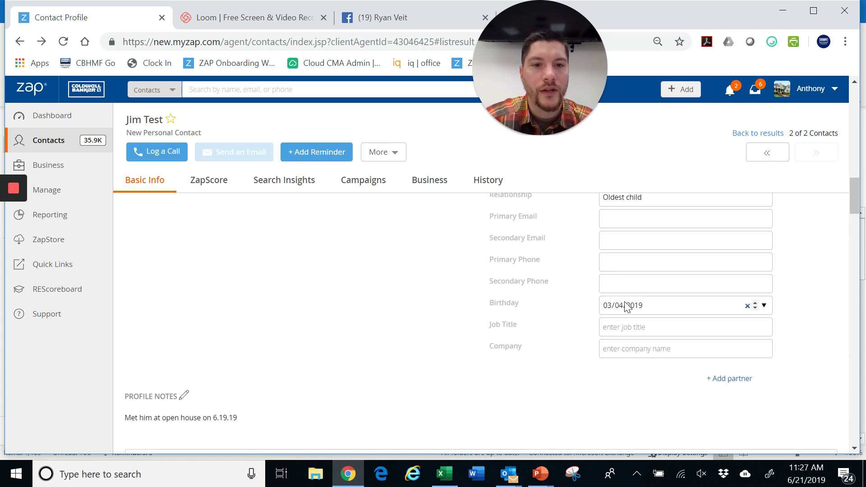
{"action": "scroll", "coordinate": [639, 311], "scroll_direction": "up", "scroll_amount": 1}
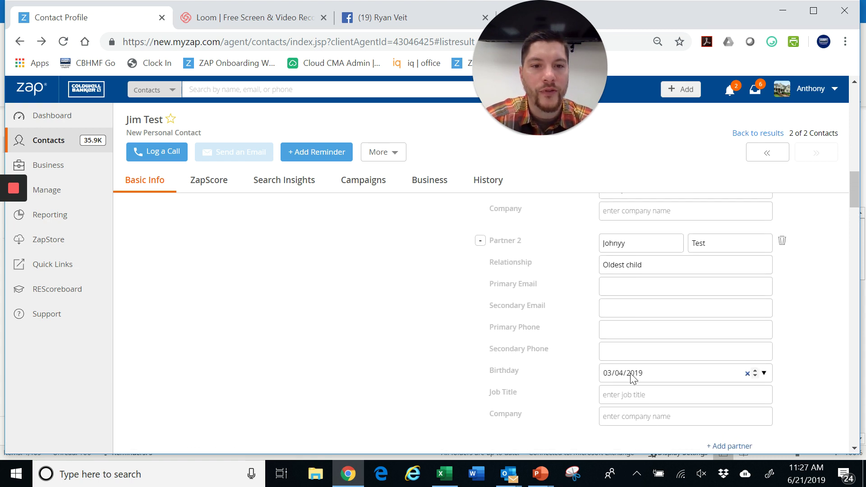
- Start a new reminder for the contact, describing a call to wish the contact's oldest son, by first name, a great birthday
{"action": "left_click", "coordinate": [318, 152]}
{"action": "left_click", "coordinate": [356, 198]}
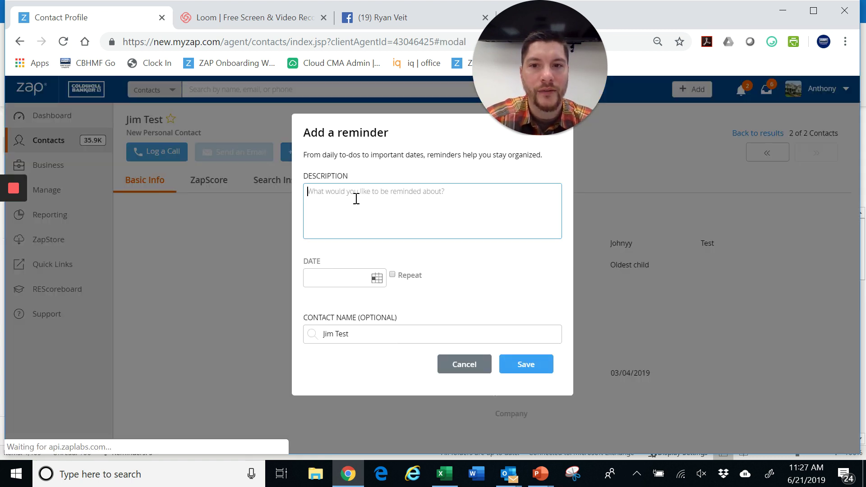
{"action": "type", "text": "Call"}
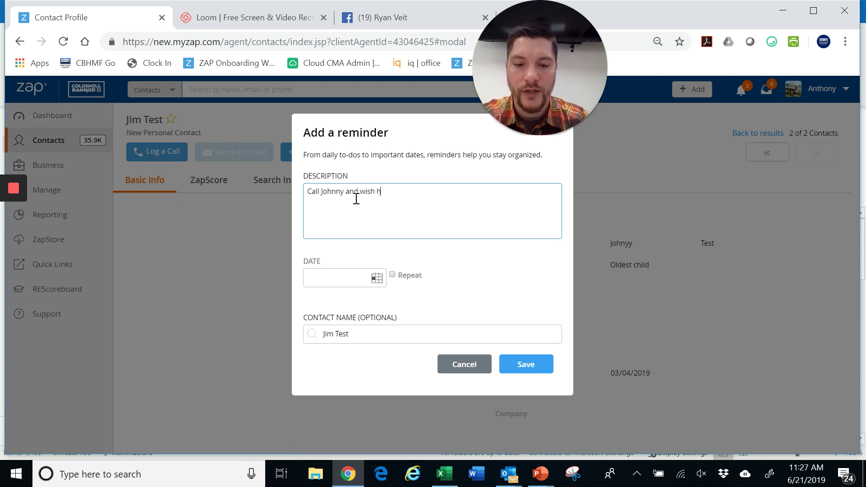
{"action": "type", "text": "Johnny and wish his oldest "}
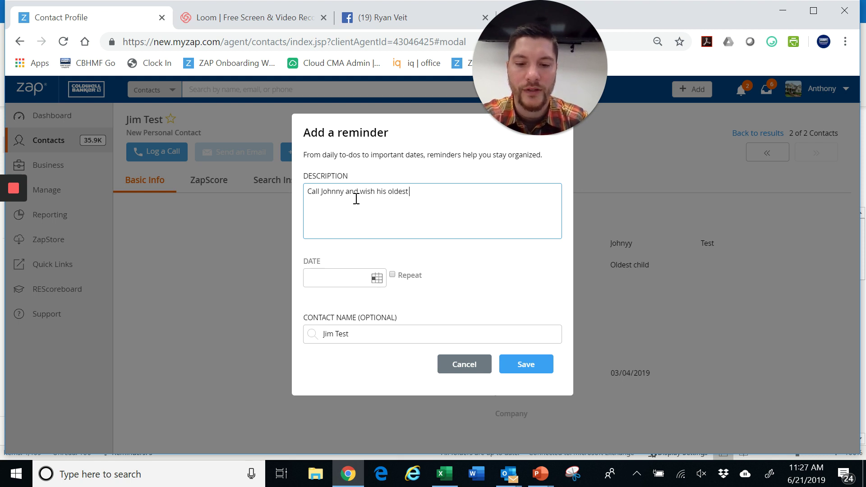
{"action": "type", "text": "sone"}
{"action": "left_click_drag", "start_coordinate": [346, 192], "coordinate": [323, 189]}
{"action": "type", "text": "Jim"}
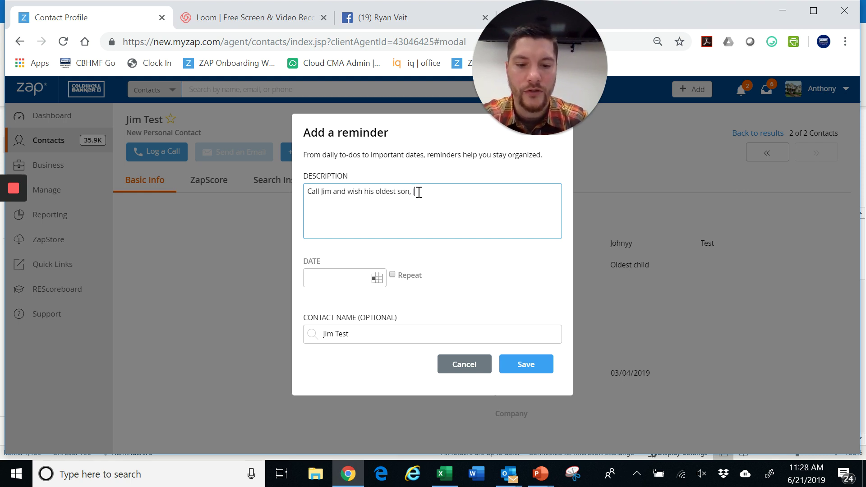
{"action": "type", "text": "has a"}
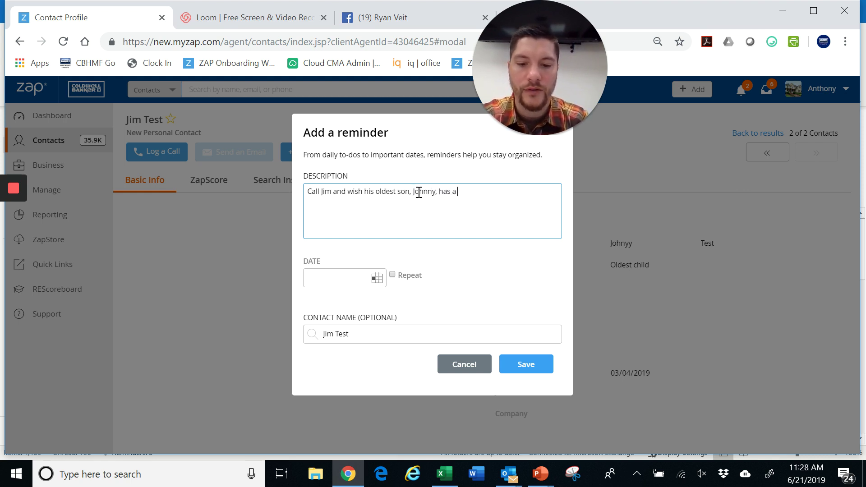
{"action": "type", "text": " great birthday"}
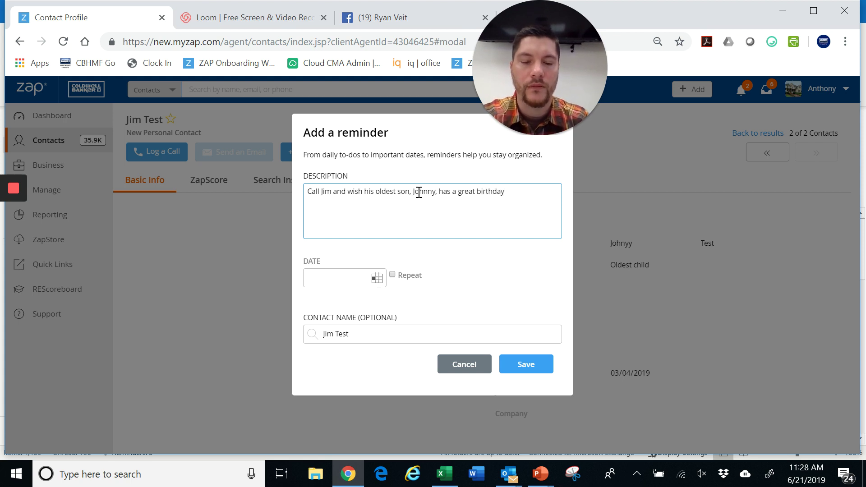
- Set the reminder's date to 03/04/2020
{"action": "left_click", "coordinate": [378, 278]}
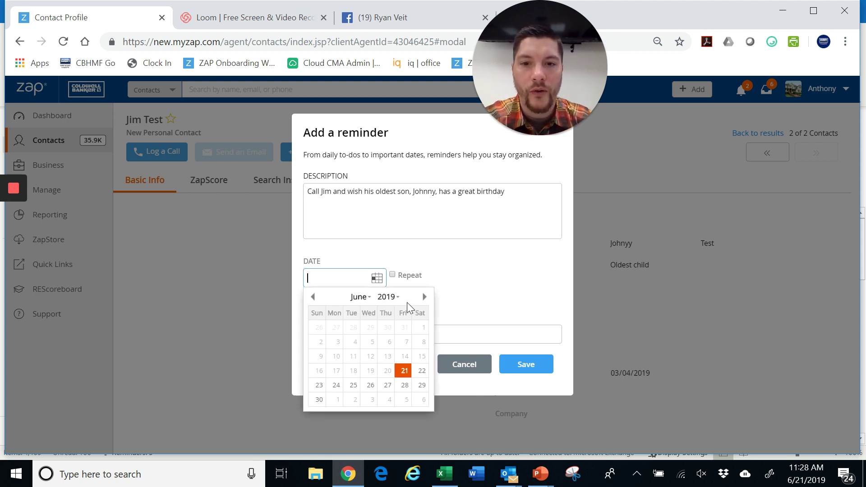
{"action": "left_click", "coordinate": [424, 296]}
{"action": "left_click", "coordinate": [424, 296]}
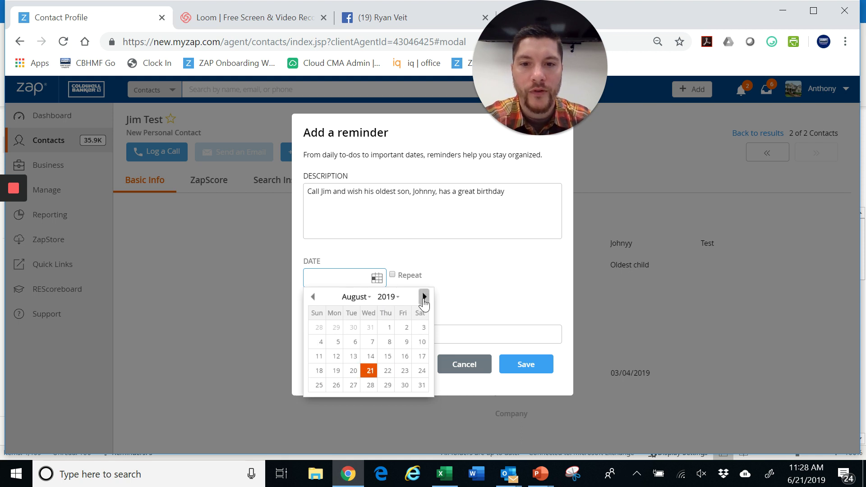
{"action": "left_click", "coordinate": [424, 297]}
{"action": "left_click", "coordinate": [424, 297]}
{"action": "left_click", "coordinate": [424, 297]}
{"action": "left_click", "coordinate": [424, 296]}
{"action": "left_click", "coordinate": [425, 297]}
{"action": "left_click", "coordinate": [424, 296]}
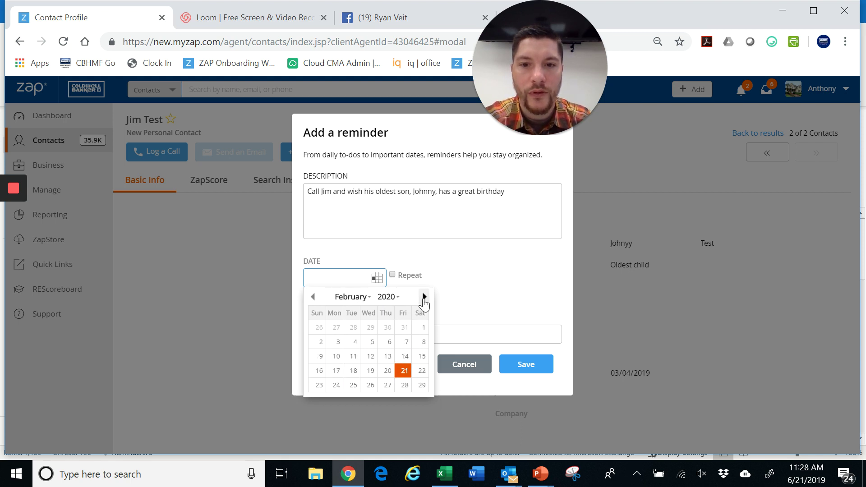
{"action": "left_click", "coordinate": [424, 297]}
{"action": "left_click", "coordinate": [369, 328]}
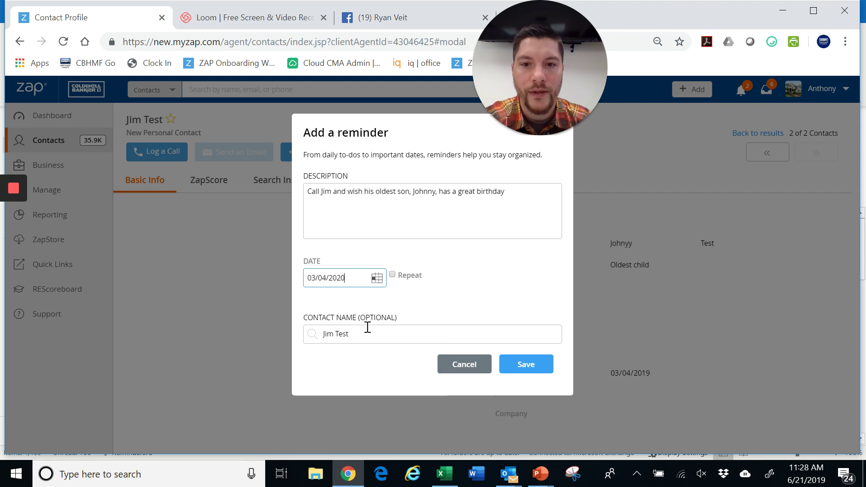
- Make the reminder repeat every 1 year and save it
{"action": "left_click", "coordinate": [393, 275]}
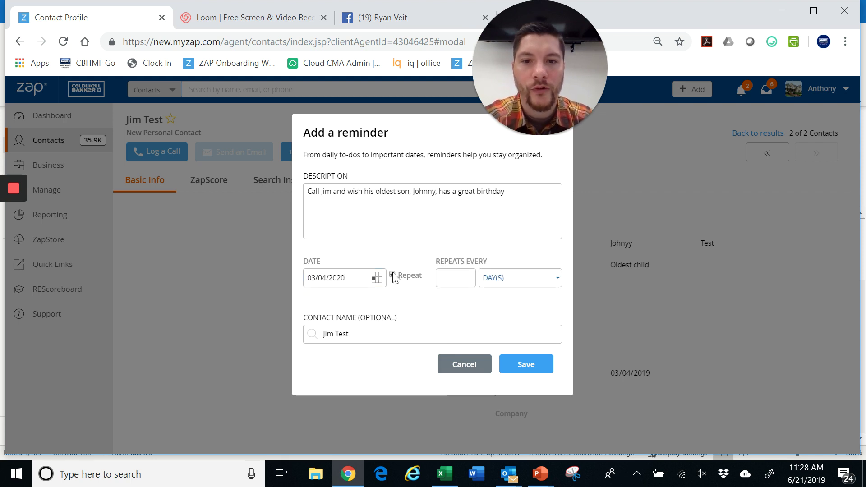
{"action": "left_click", "coordinate": [463, 281]}
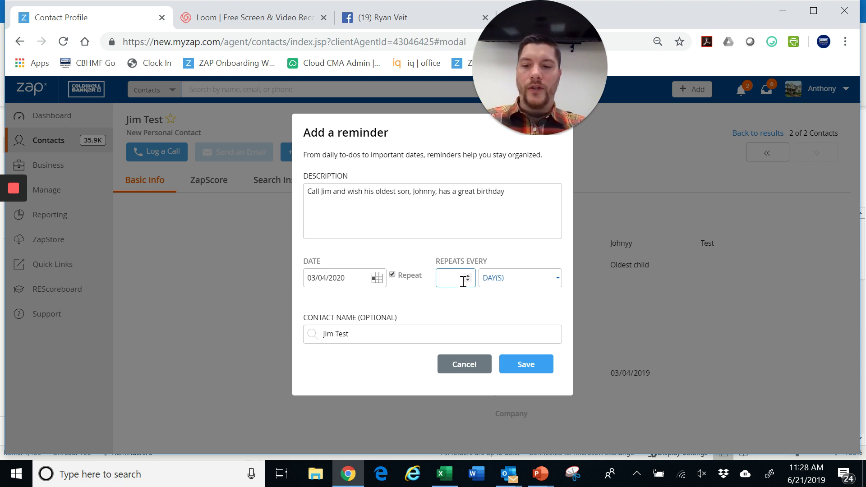
{"action": "type", "text": "1"}
{"action": "left_click", "coordinate": [556, 280]}
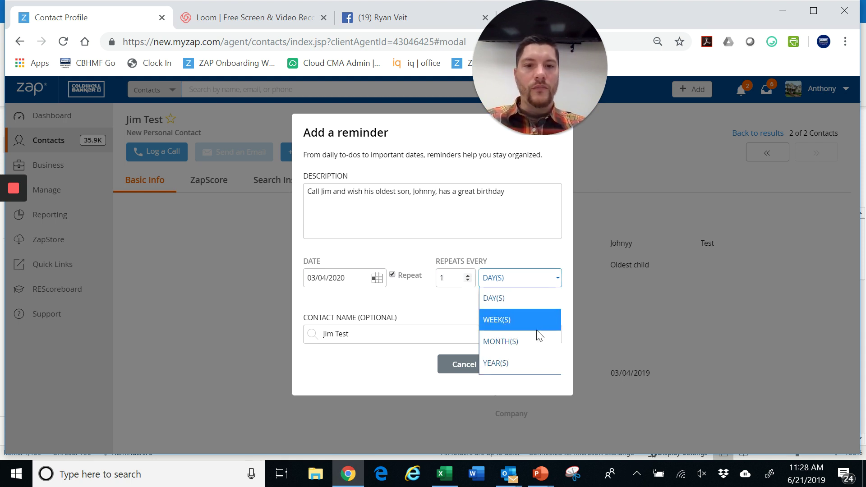
{"action": "left_click", "coordinate": [524, 363]}
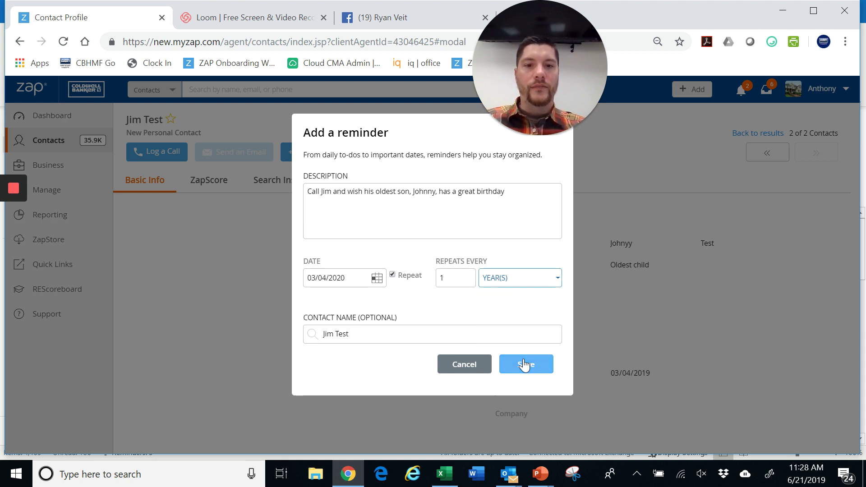
{"action": "left_click", "coordinate": [531, 370]}
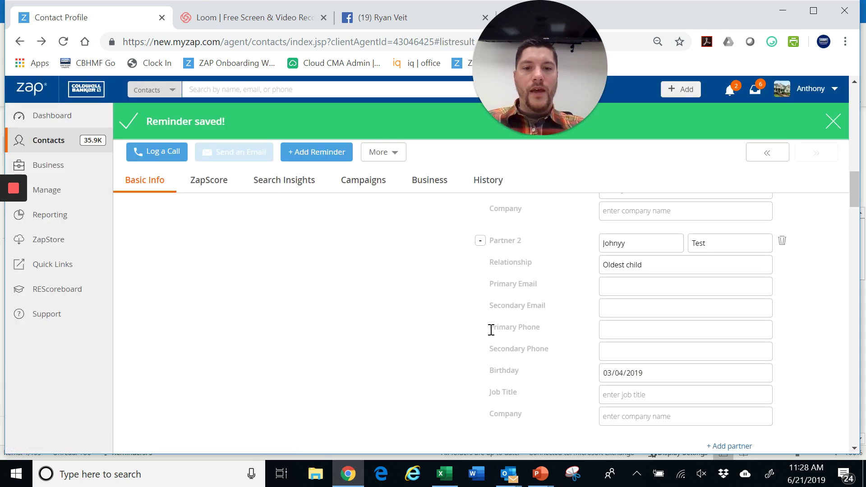
- Examine the reminders list in the contact's profile and the reminders due on the dashboard
{"action": "scroll", "coordinate": [426, 322], "scroll_direction": "down", "scroll_amount": 10}
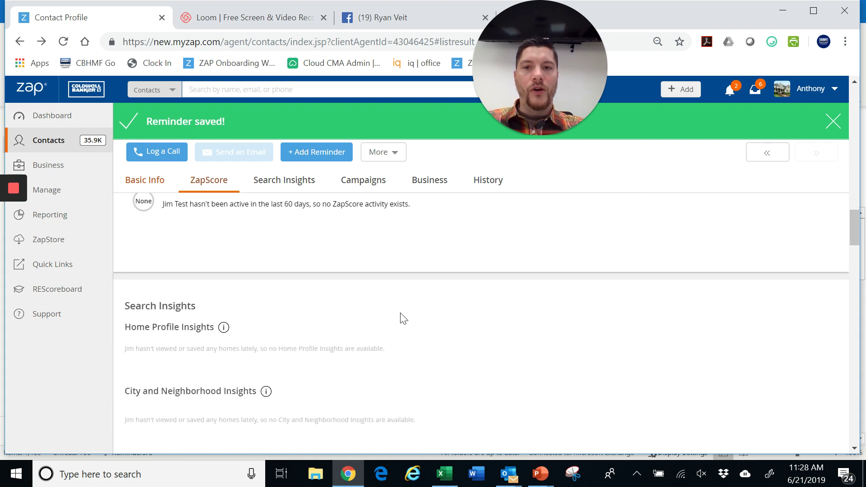
{"action": "scroll", "coordinate": [395, 304], "scroll_direction": "down", "scroll_amount": 8}
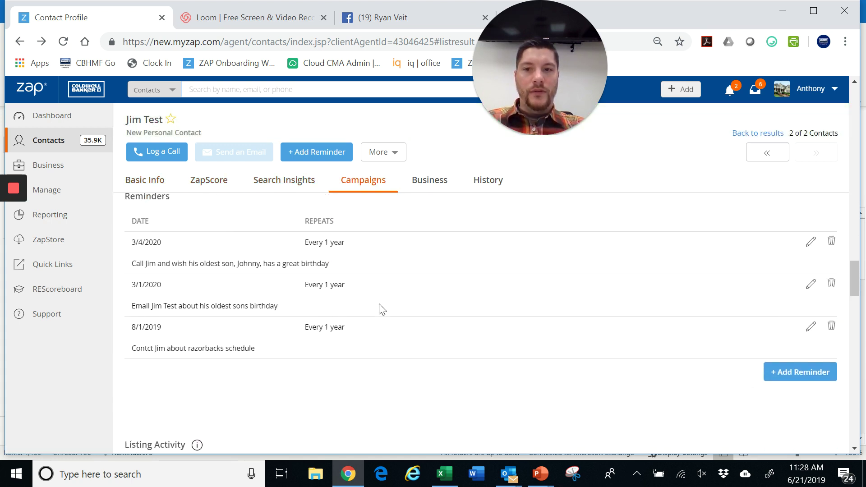
{"action": "scroll", "coordinate": [380, 309], "scroll_direction": "down", "scroll_amount": 2}
{"action": "scroll", "coordinate": [381, 310], "scroll_direction": "up", "scroll_amount": 2}
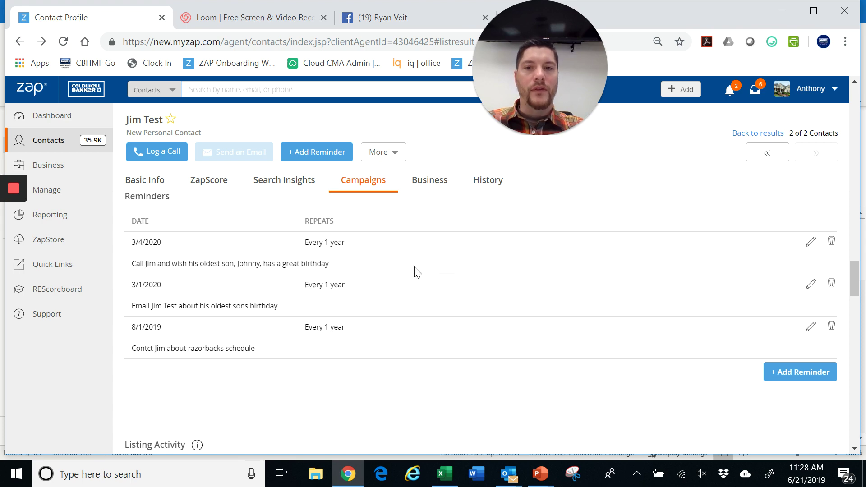
{"action": "scroll", "coordinate": [387, 269], "scroll_direction": "up", "scroll_amount": 5}
{"action": "scroll", "coordinate": [389, 270], "scroll_direction": "up", "scroll_amount": 15}
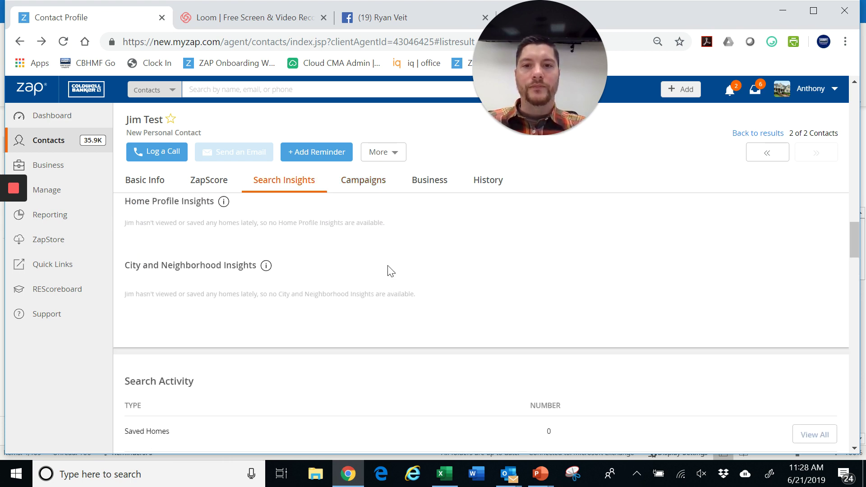
{"action": "scroll", "coordinate": [389, 272], "scroll_direction": "up", "scroll_amount": 5}
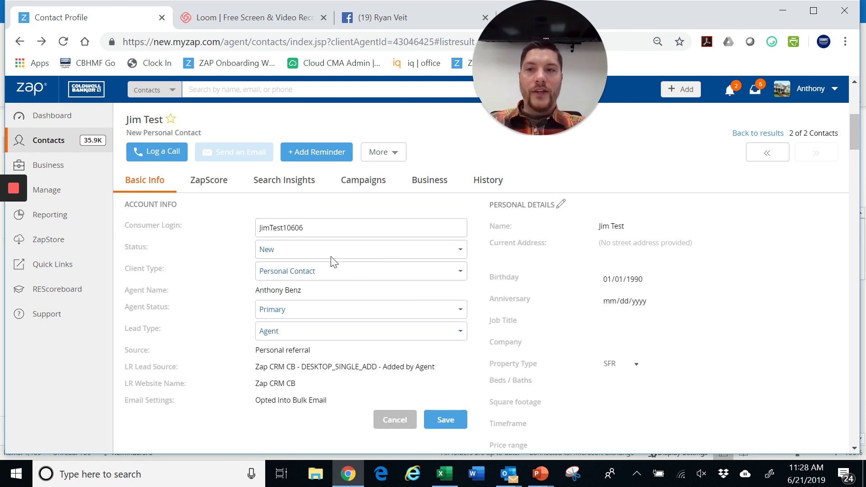
{"action": "left_click", "coordinate": [68, 118]}
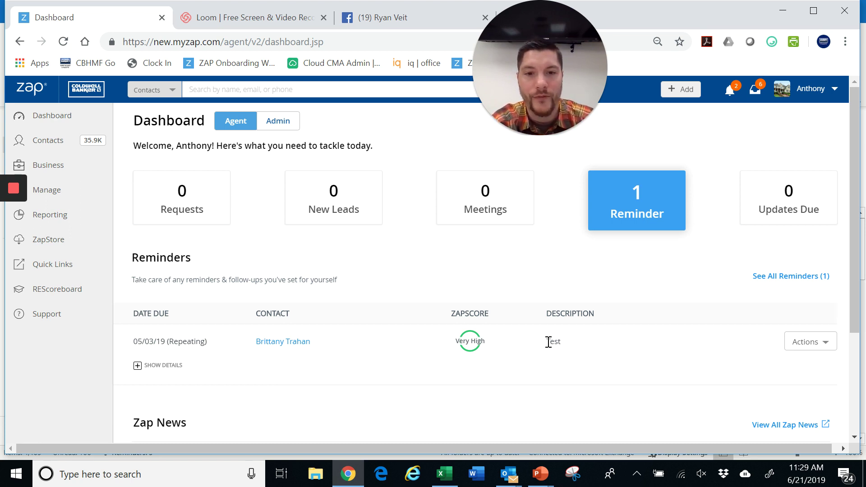
- Reopen the new personal contact's profile from the contacts list and add the custom tag "razorback fan"
{"action": "left_click", "coordinate": [65, 143]}
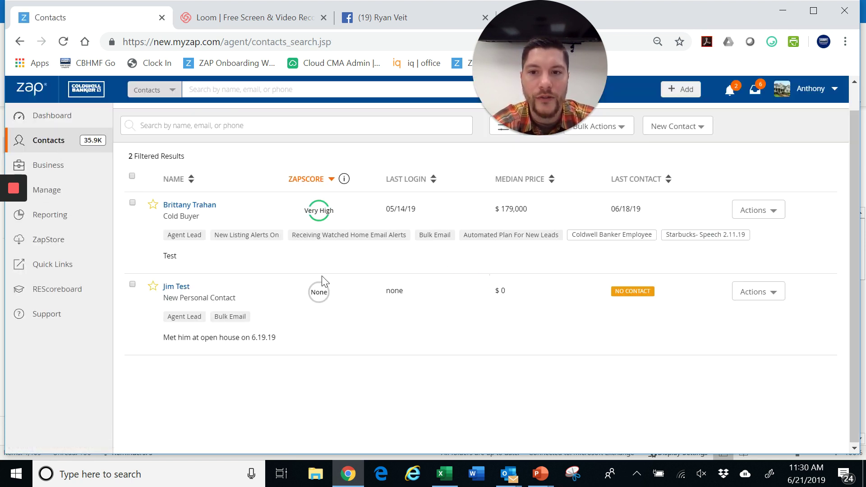
{"action": "left_click", "coordinate": [181, 289]}
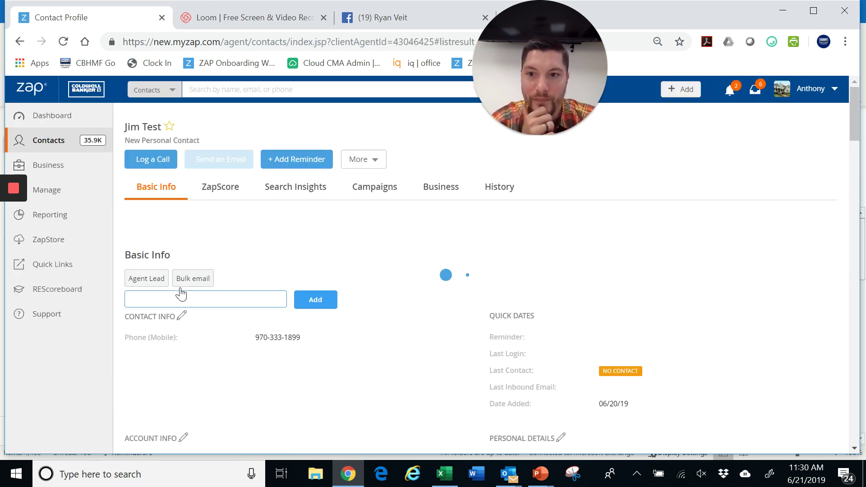
{"action": "left_click", "coordinate": [187, 298]}
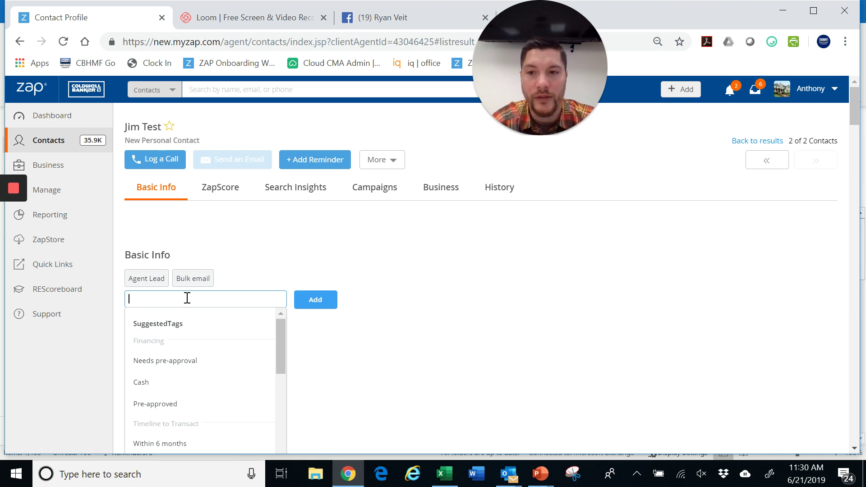
{"action": "key", "text": "Escape"}
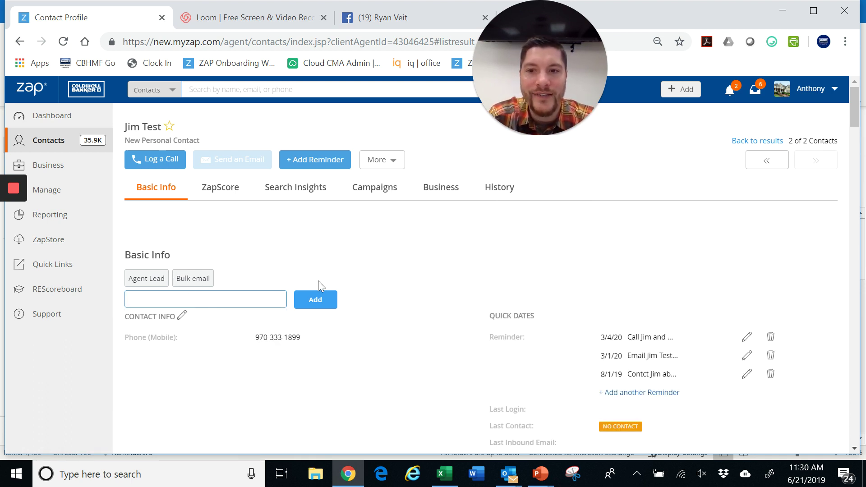
{"action": "type", "text": "raz"}
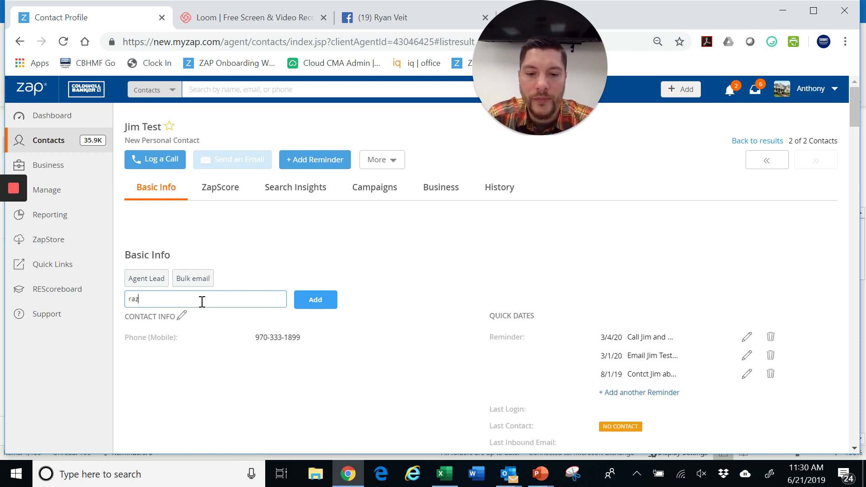
{"action": "type", "text": "orback fan"}
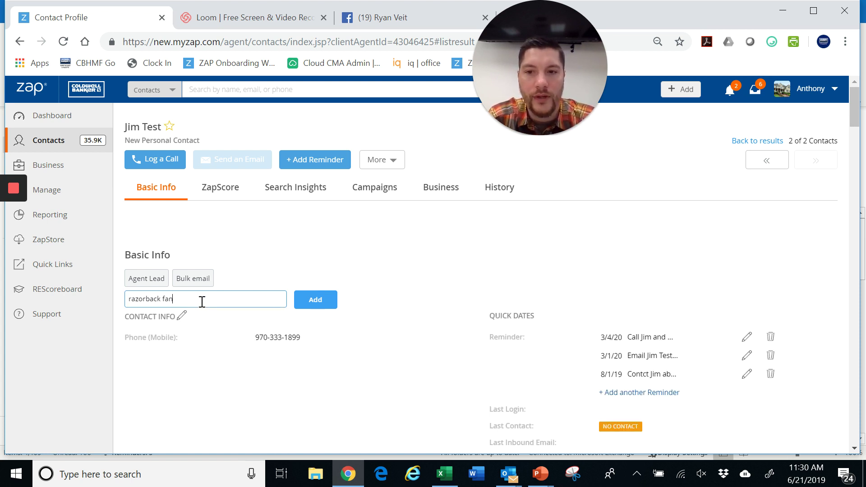
{"action": "left_click", "coordinate": [310, 301]}
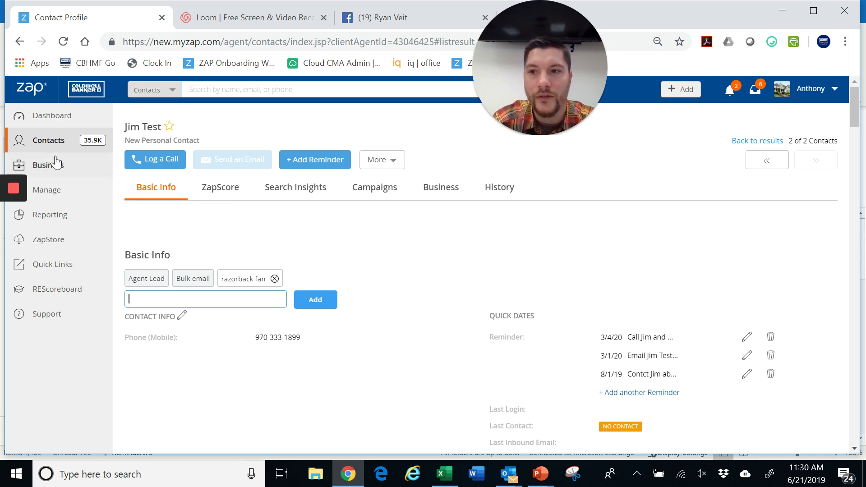
- Filter the contacts list by the custom tag "razorback fan" and view the matching contacts
{"action": "left_click", "coordinate": [51, 142]}
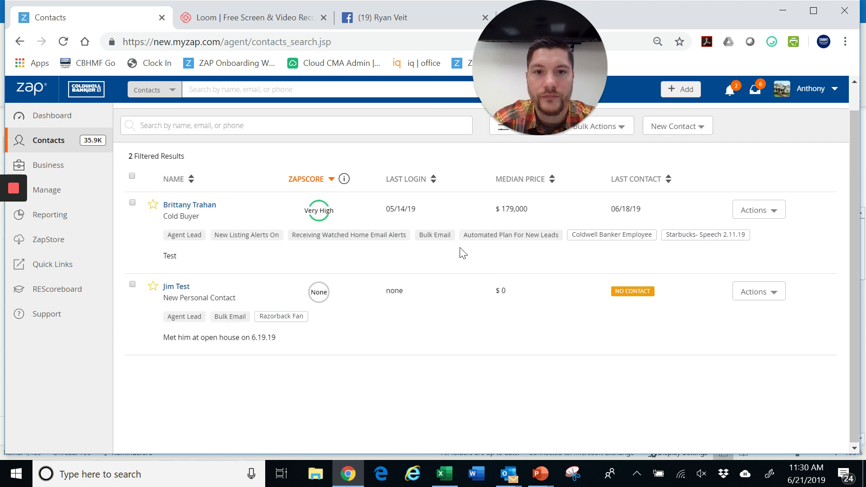
{"action": "left_click", "coordinate": [541, 161]}
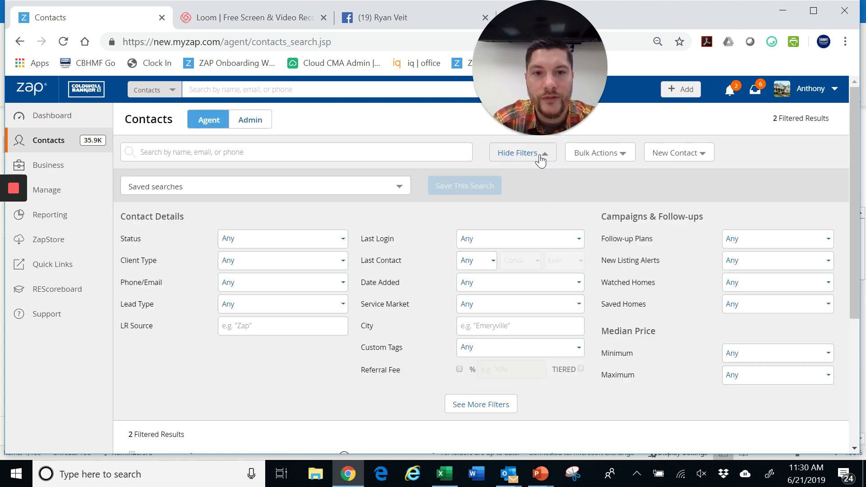
{"action": "left_click", "coordinate": [540, 355]}
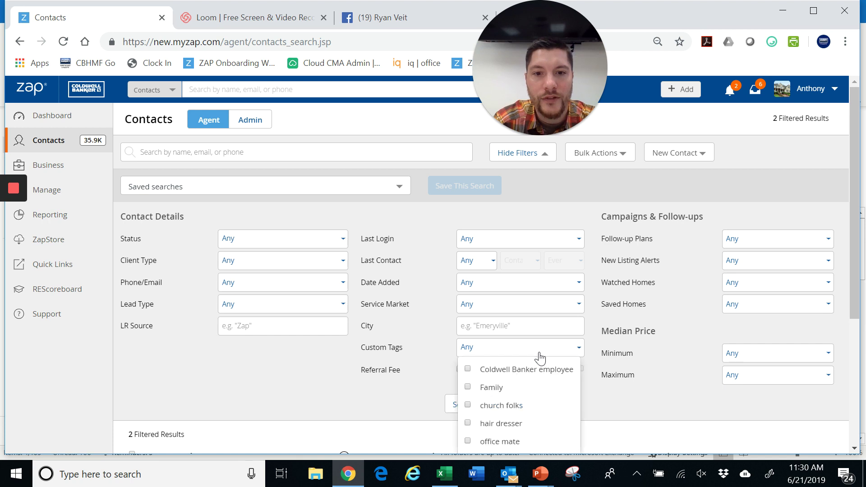
{"action": "scroll", "coordinate": [541, 359], "scroll_direction": "down", "scroll_amount": 1}
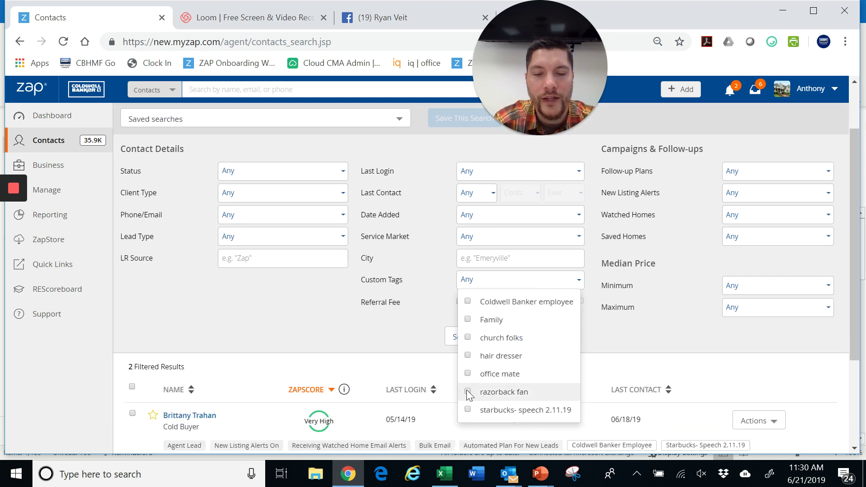
{"action": "left_click", "coordinate": [467, 389]}
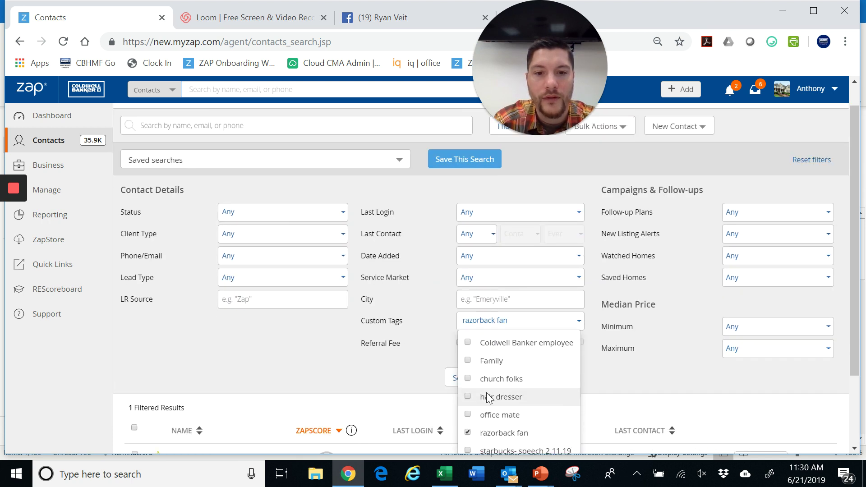
{"action": "scroll", "coordinate": [391, 362], "scroll_direction": "down", "scroll_amount": 2}
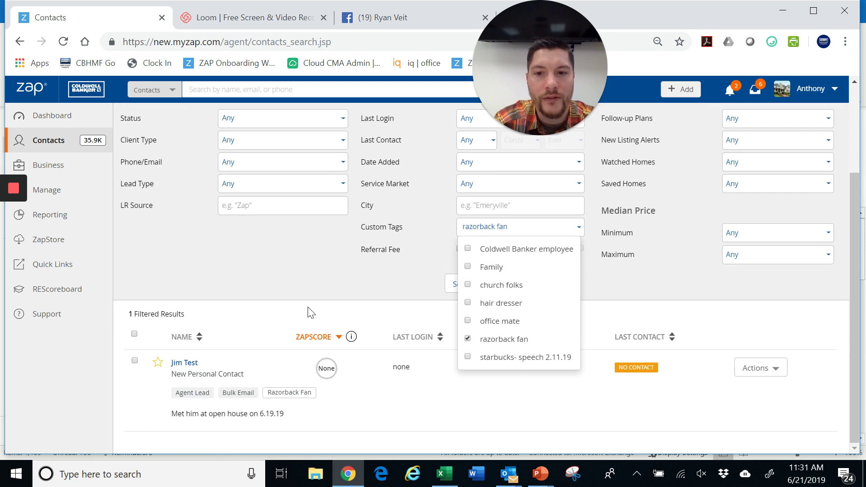
{"action": "mouse_move", "coordinate": [329, 379]}
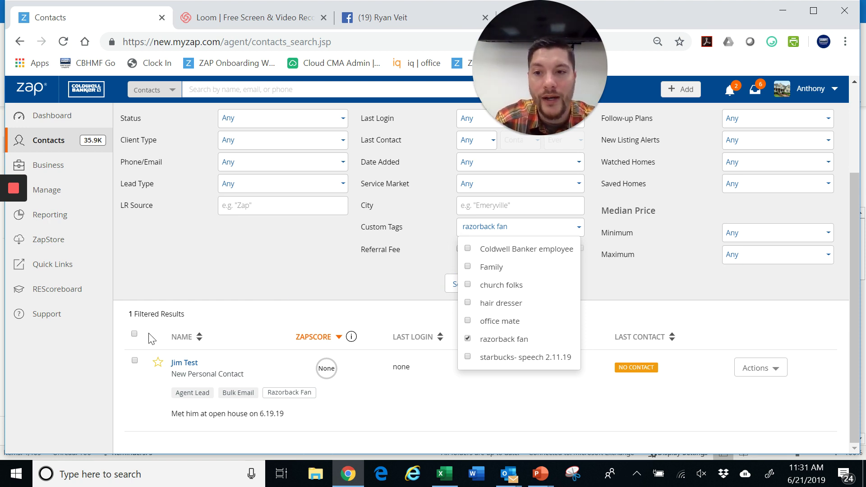
- Select all the filtered contacts and view the bulk actions available for them
{"action": "left_click", "coordinate": [134, 334]}
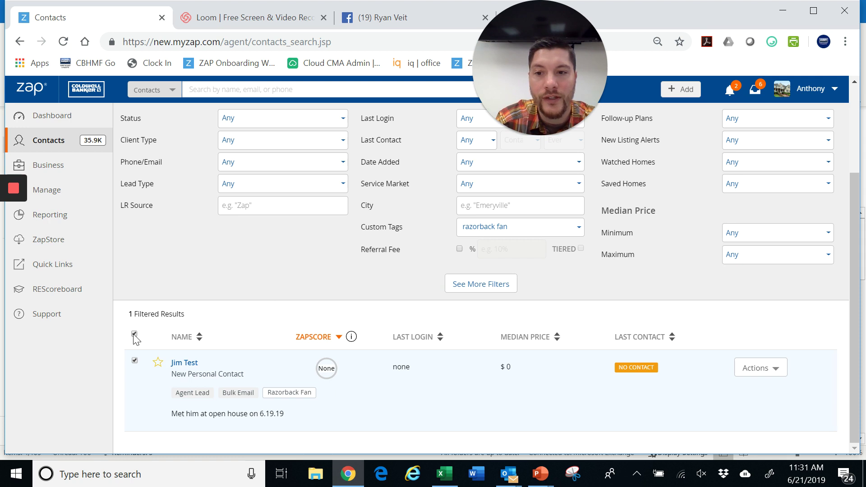
{"action": "scroll", "coordinate": [564, 180], "scroll_direction": "up", "scroll_amount": 3}
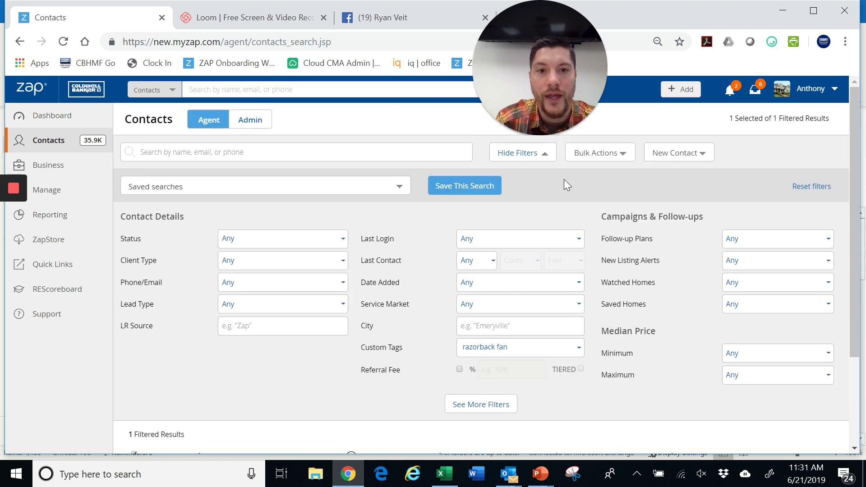
{"action": "left_click", "coordinate": [610, 155]}
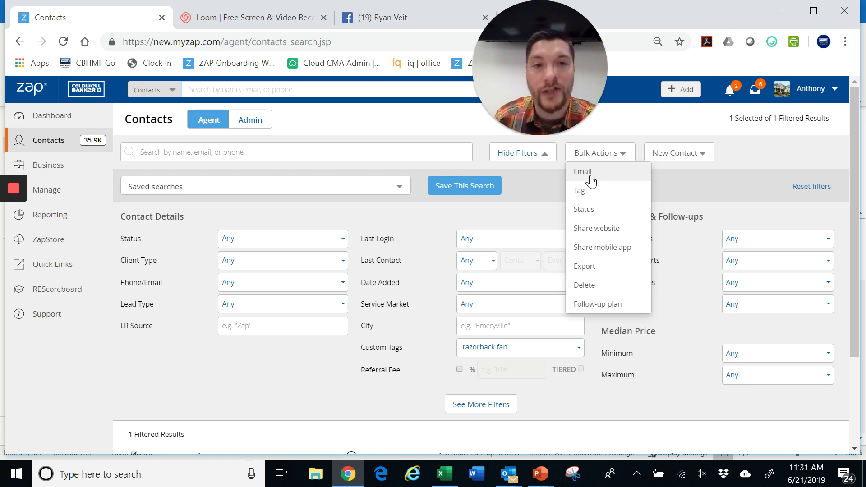
{"action": "left_click", "coordinate": [334, 376]}
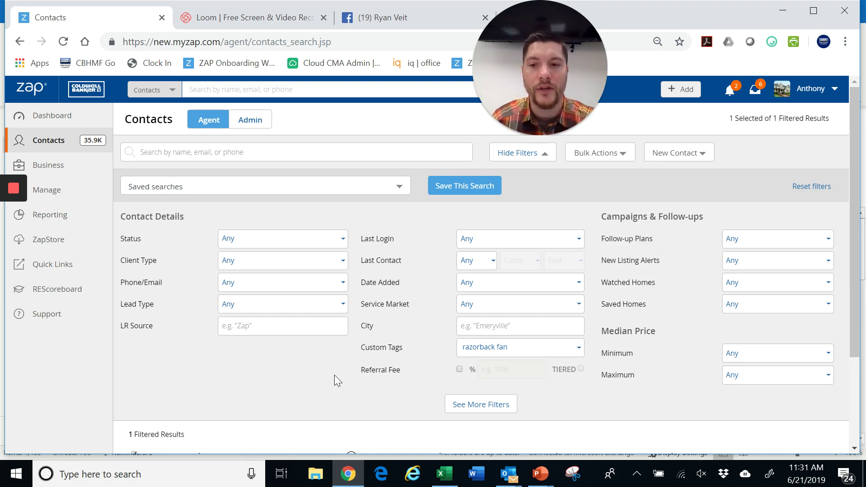
{"action": "scroll", "coordinate": [335, 375], "scroll_direction": "down", "scroll_amount": 1}
{"action": "scroll", "coordinate": [335, 375], "scroll_direction": "up", "scroll_amount": 1}
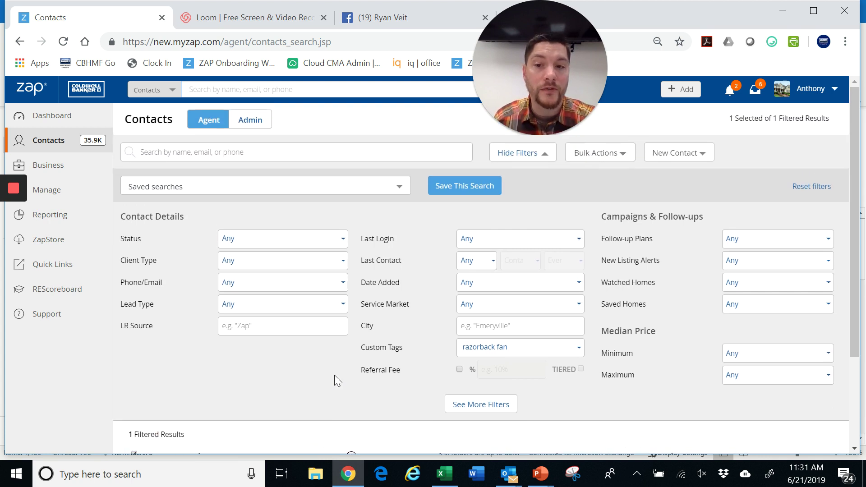
- Add the custom tag "Pinnacle" in the filtered contact's profile and remove the "razorback fan" tag
{"action": "scroll", "coordinate": [335, 375], "scroll_direction": "down", "scroll_amount": 2}
{"action": "left_click", "coordinate": [185, 414]}
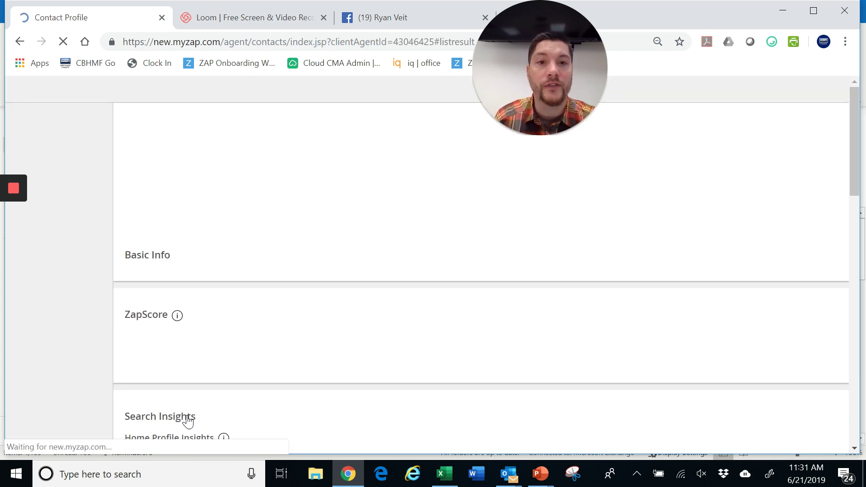
{"action": "left_click", "coordinate": [204, 301]}
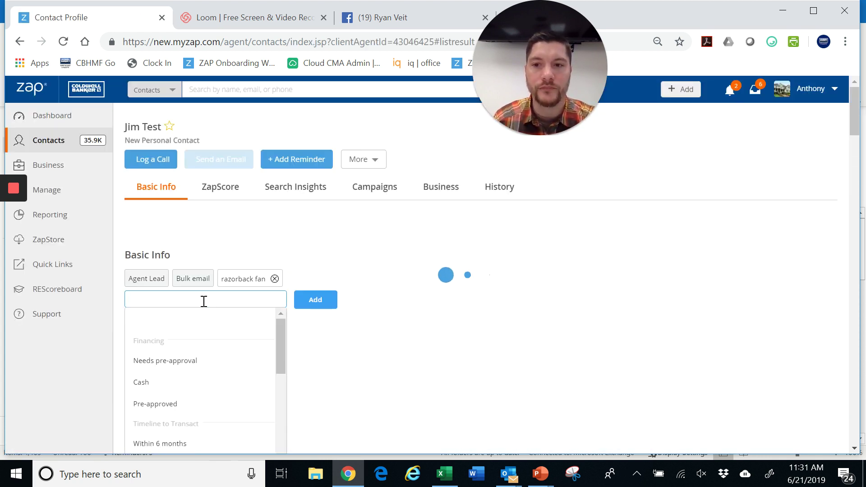
{"action": "type", "text": "Pinnacle"}
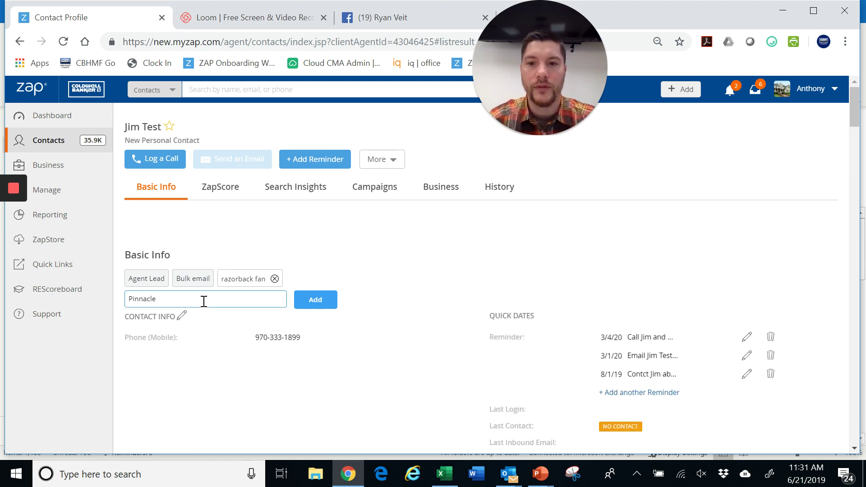
{"action": "left_click", "coordinate": [321, 308]}
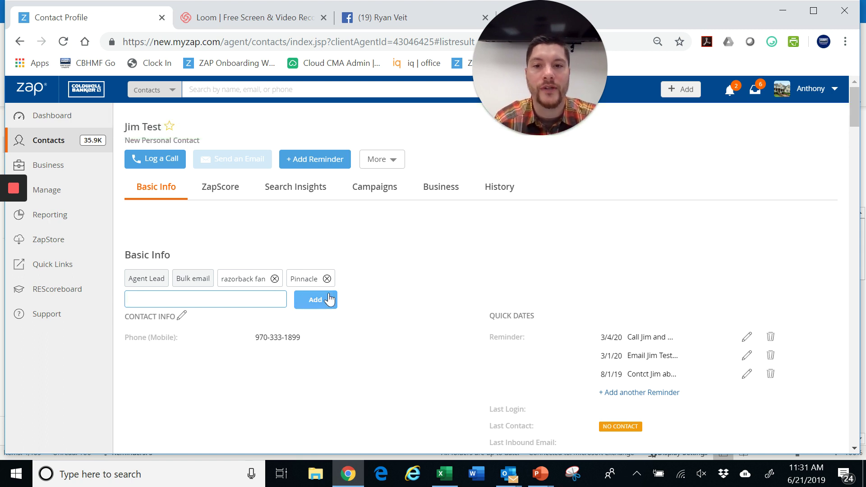
{"action": "left_click", "coordinate": [327, 279]}
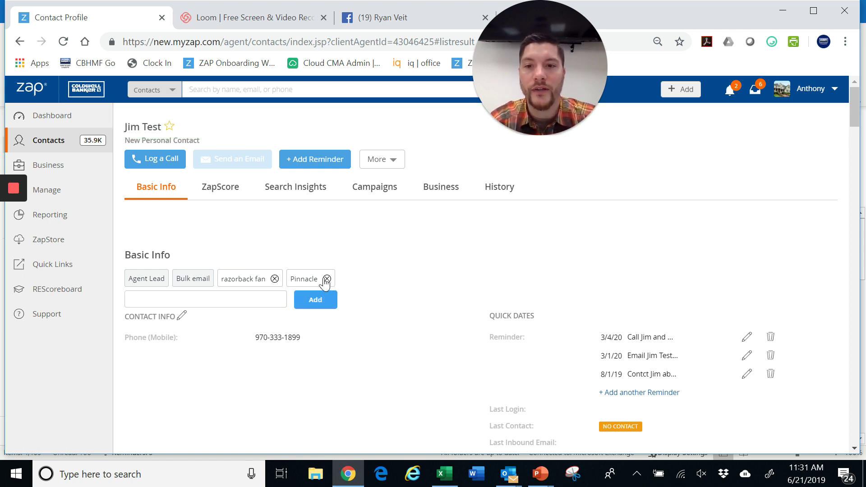
{"action": "left_click", "coordinate": [275, 279]}
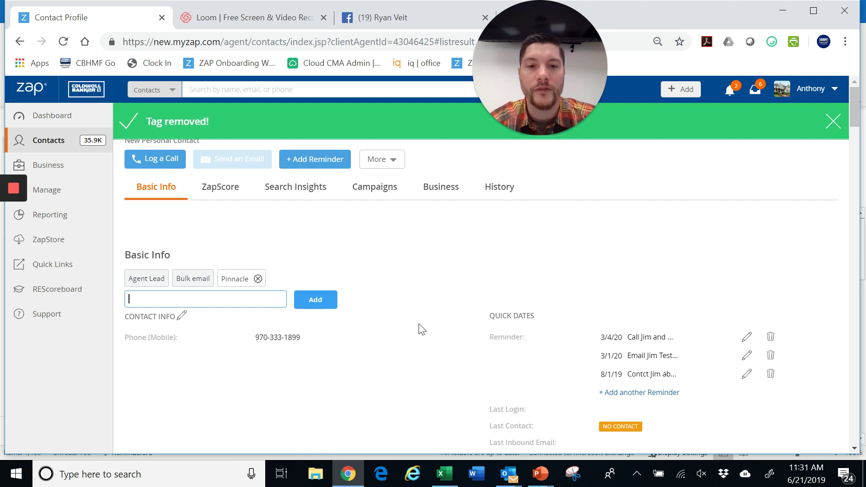
- Clear all text from the contact's profile notes
{"action": "scroll", "coordinate": [404, 318], "scroll_direction": "down", "scroll_amount": 10}
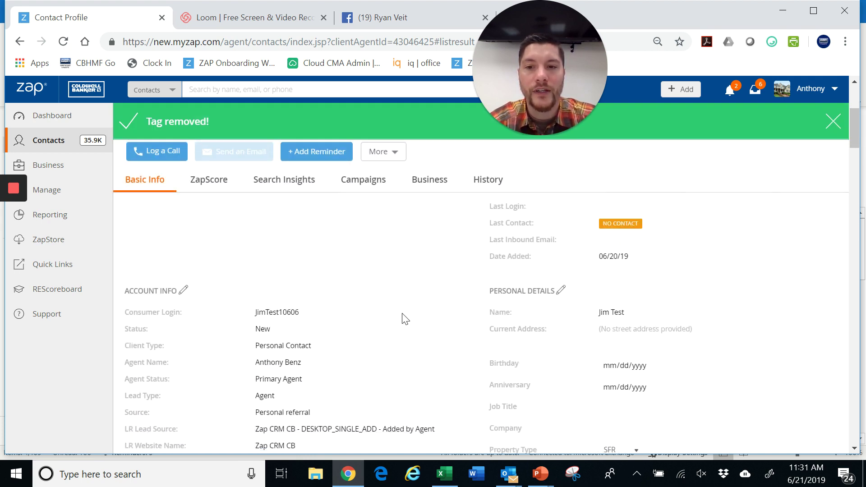
{"action": "scroll", "coordinate": [323, 293], "scroll_direction": "down", "scroll_amount": 2}
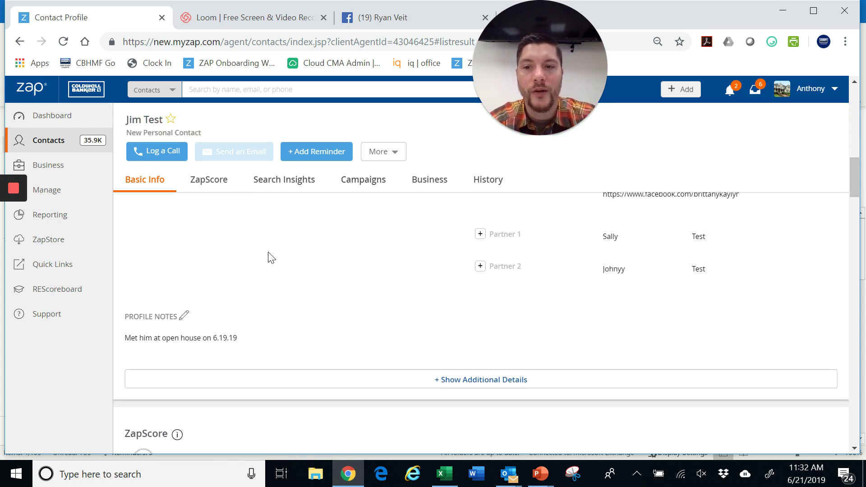
{"action": "left_click", "coordinate": [185, 315]}
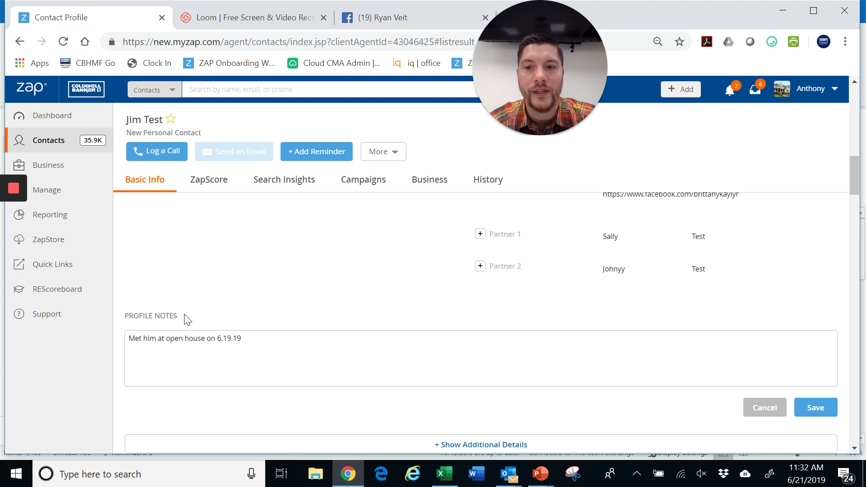
{"action": "triple_click", "coordinate": [277, 342]}
{"action": "key", "text": "BackSpace"}
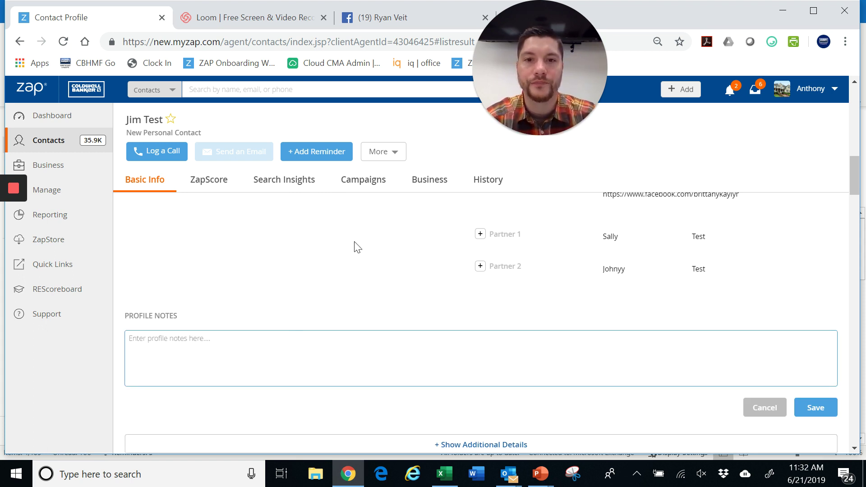
- View the form for adding a note to the contact's history and close it without saving
{"action": "left_click", "coordinate": [382, 163]}
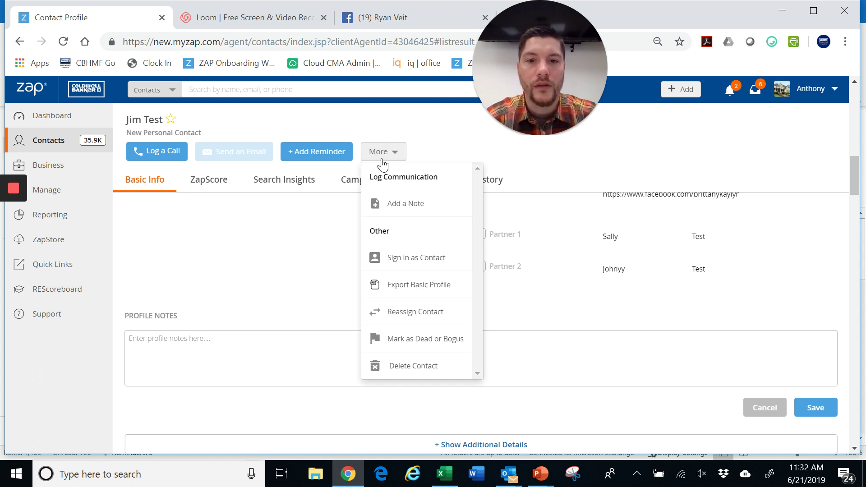
{"action": "left_click", "coordinate": [390, 211]}
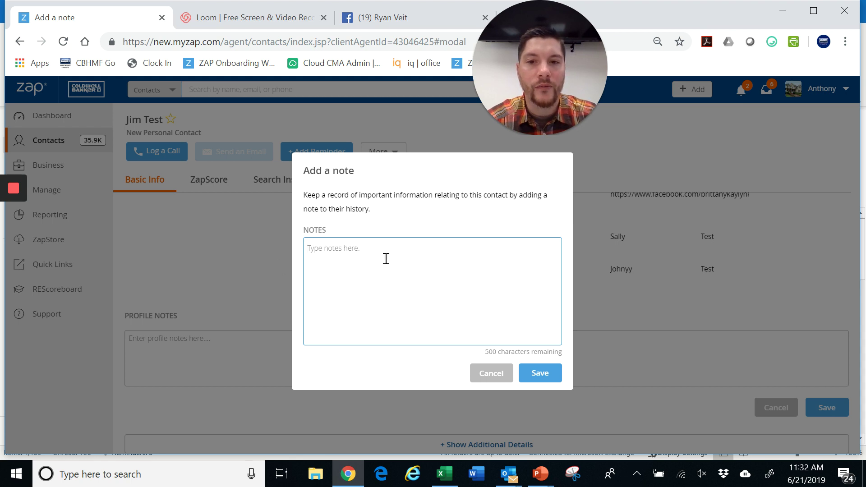
{"action": "left_click", "coordinate": [498, 378]}
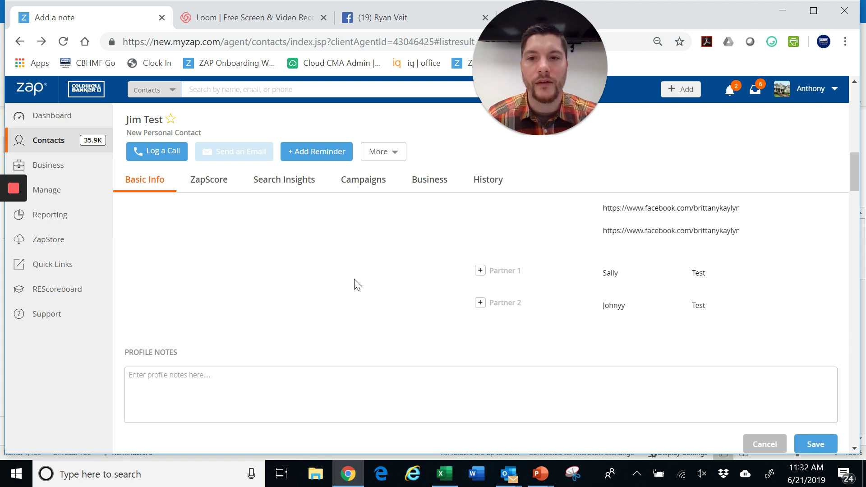
- Save the emptied profile notes
{"action": "scroll", "coordinate": [793, 382], "scroll_direction": "down", "scroll_amount": 2}
{"action": "left_click", "coordinate": [815, 346]}
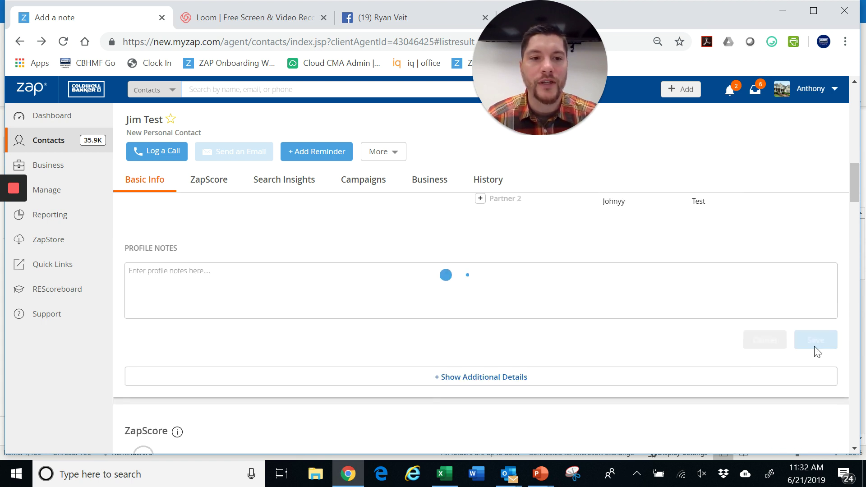